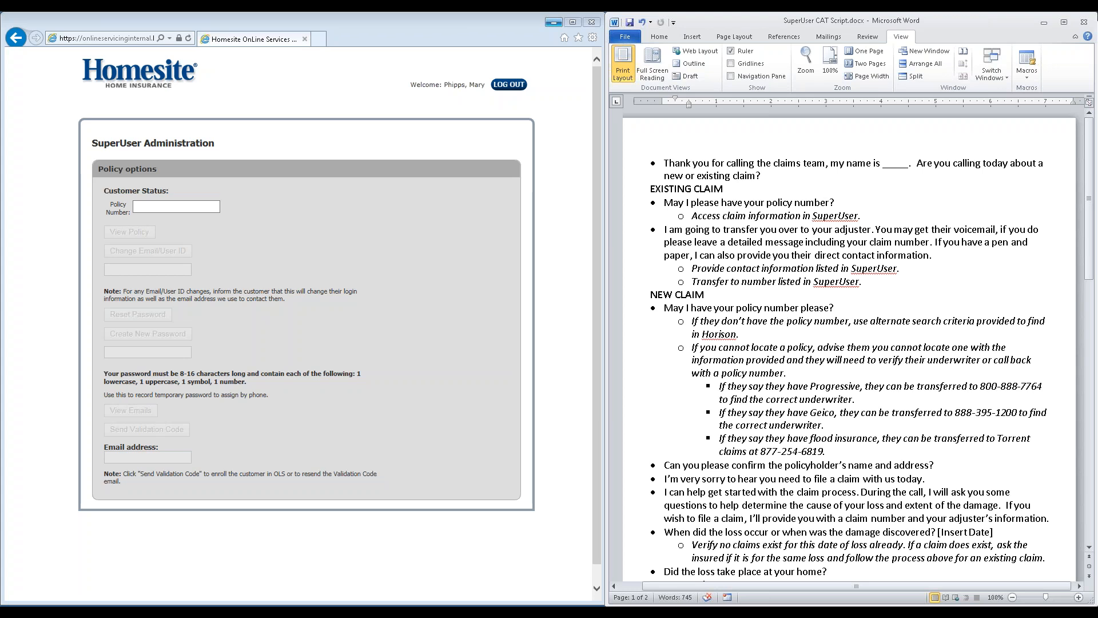
Log out of the SuperUser site and sign back in with the username and account password
left_click(500, 85)
left_click(289, 233)
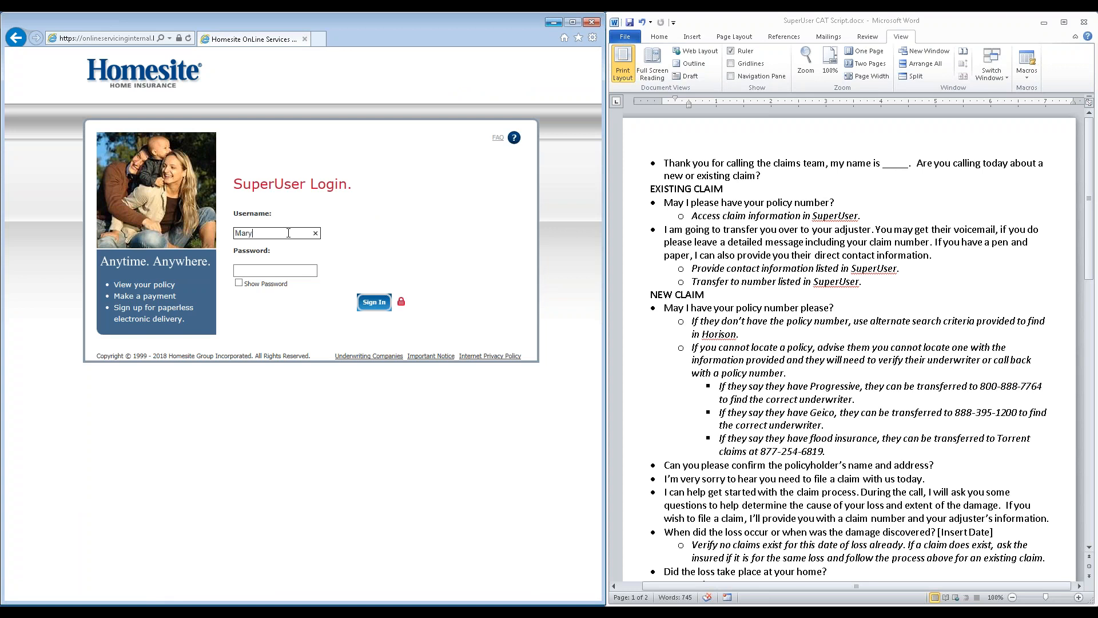
key("Tab")
type("*******")
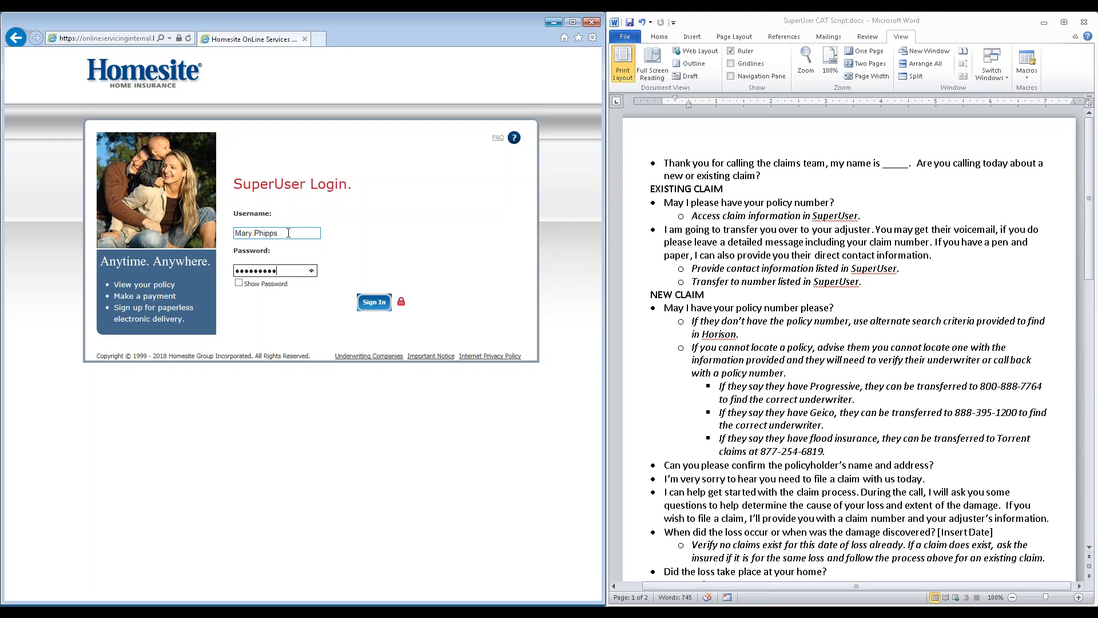
key("Return")
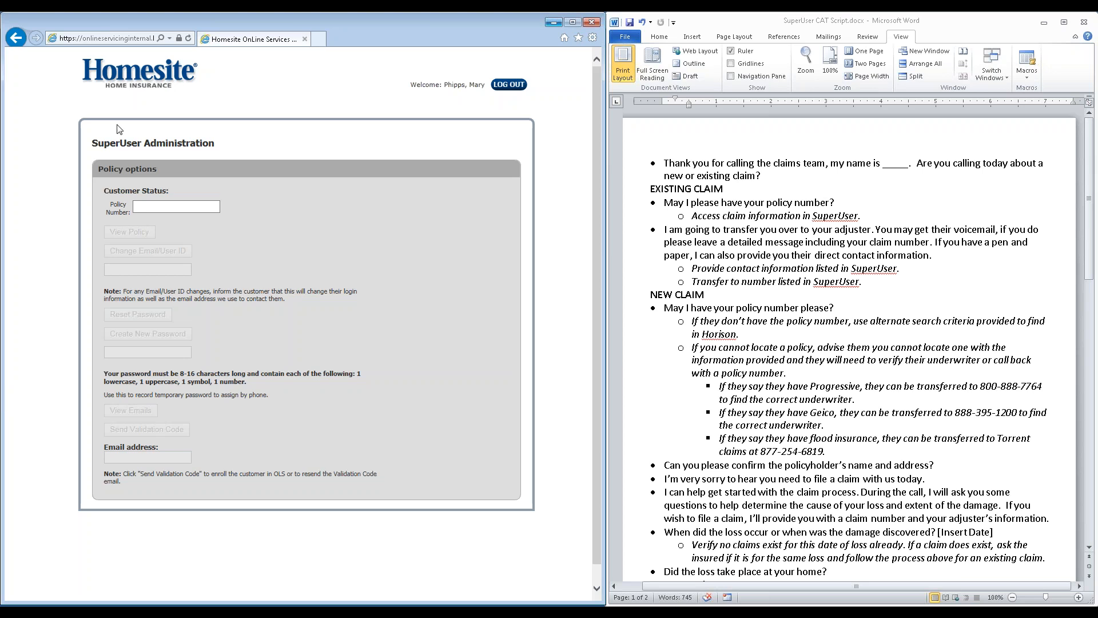
Look up the customer's policy number, view the policy and open its claims page
left_click(171, 206)
key("Return")
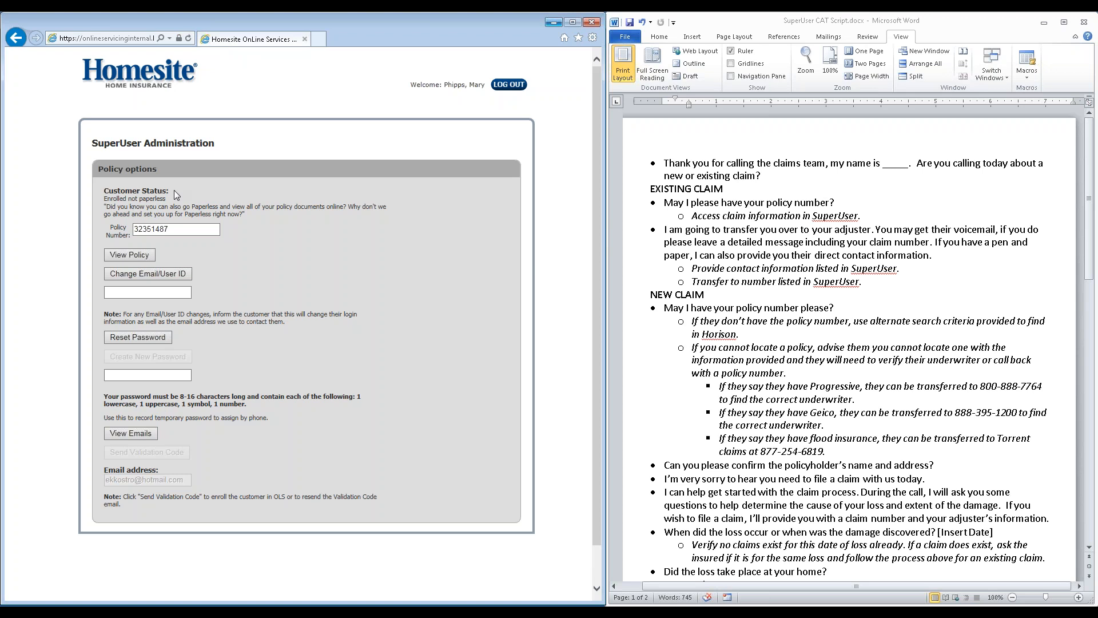
left_click(131, 259)
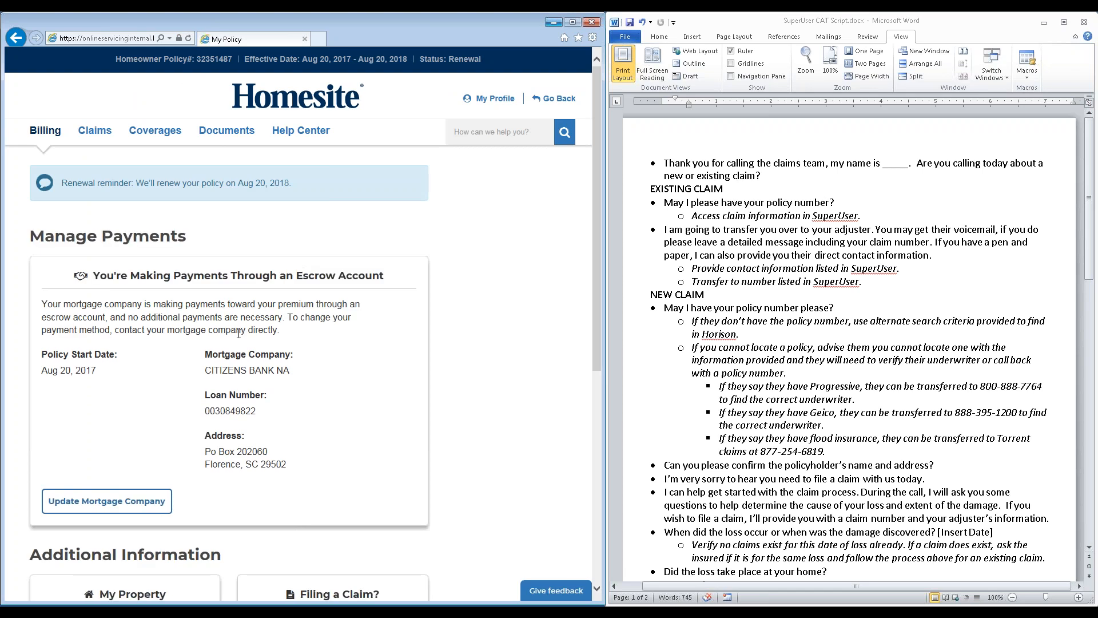
left_click(89, 136)
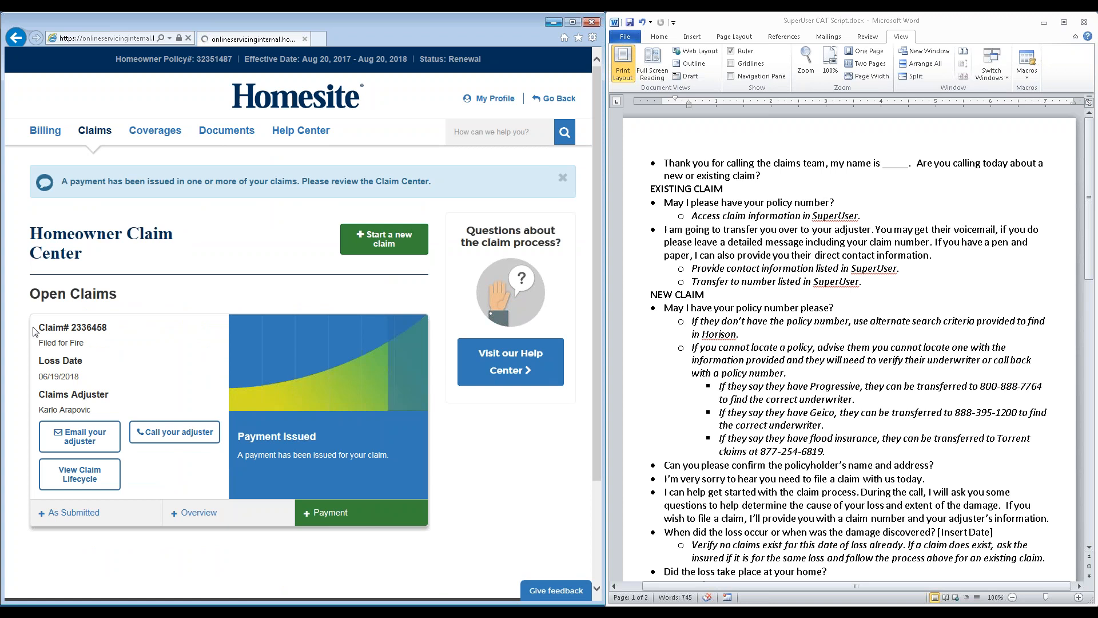
Check the open fire claim's details, including the adjuster's phone and e-mail contact options and the claim number
scroll(168, 400, "down", 2)
scroll(168, 401, "up", 1)
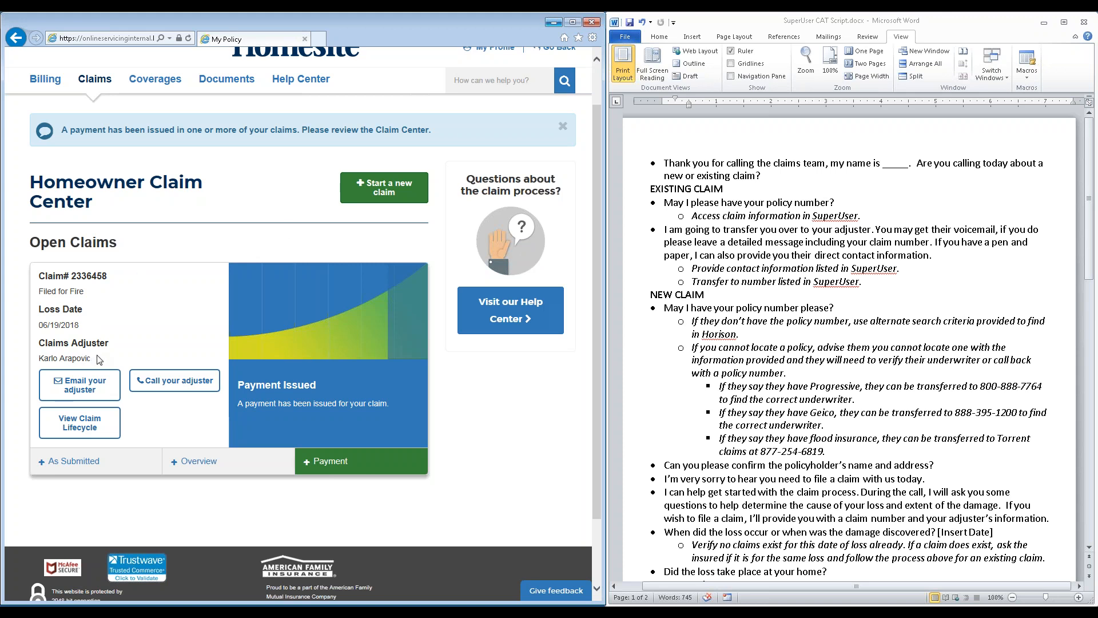
left_click(165, 382)
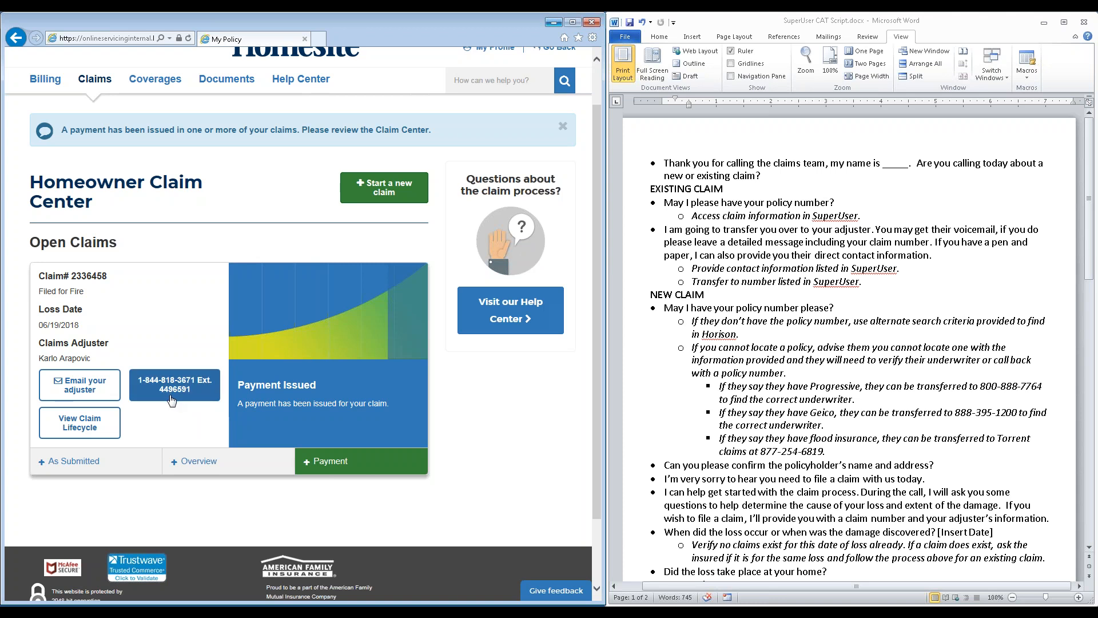
left_click(87, 385)
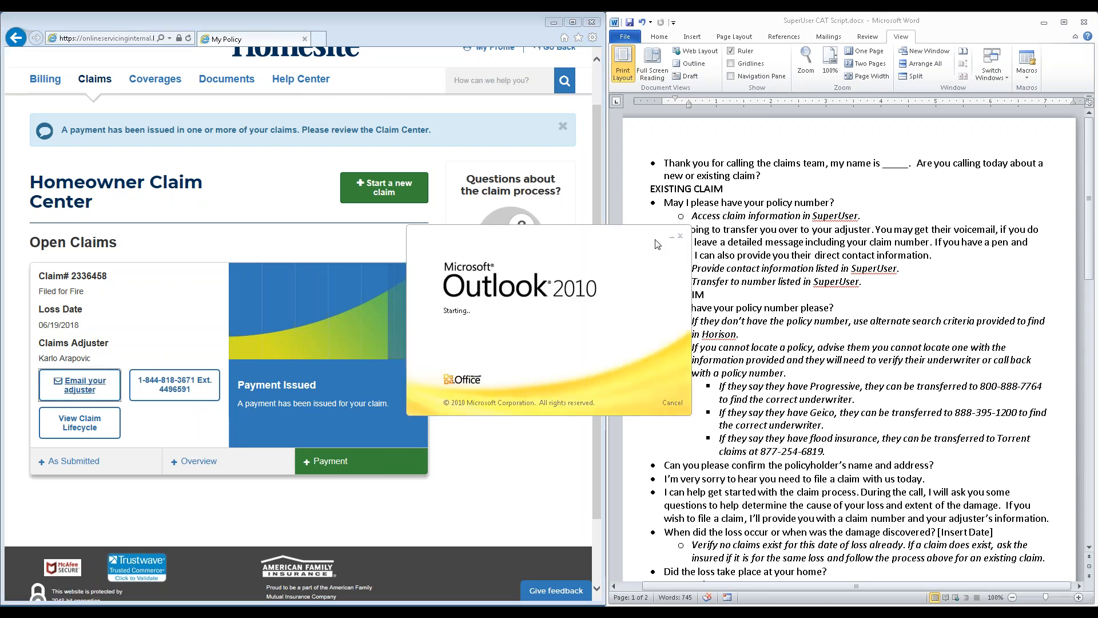
left_click(681, 237)
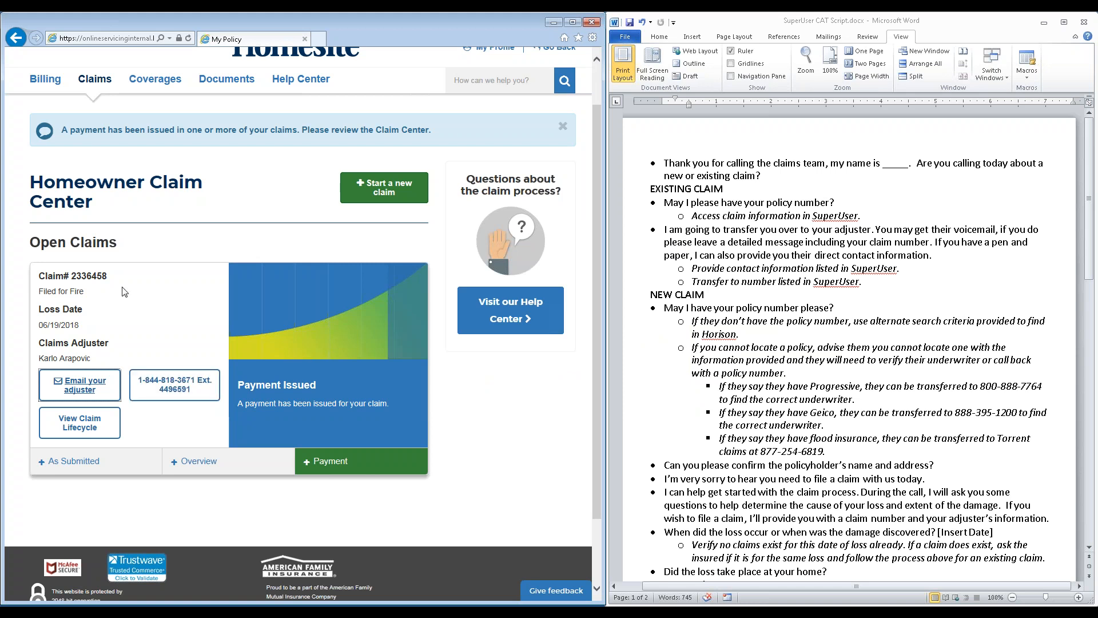
left_click_drag(108, 277, 71, 276)
left_click(88, 280)
Go back to SuperUser Administration, look up the second customer's policy number and view that policy
scroll(874, 295, "down", 2)
scroll(874, 295, "down", 2)
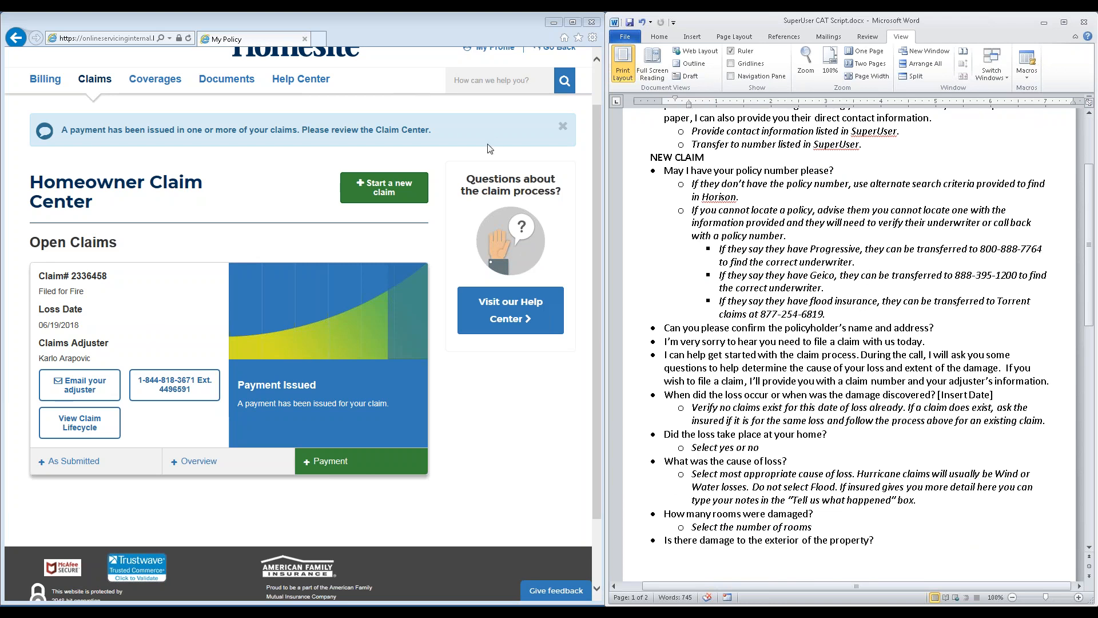
scroll(470, 132, "up", 1)
left_click(551, 98)
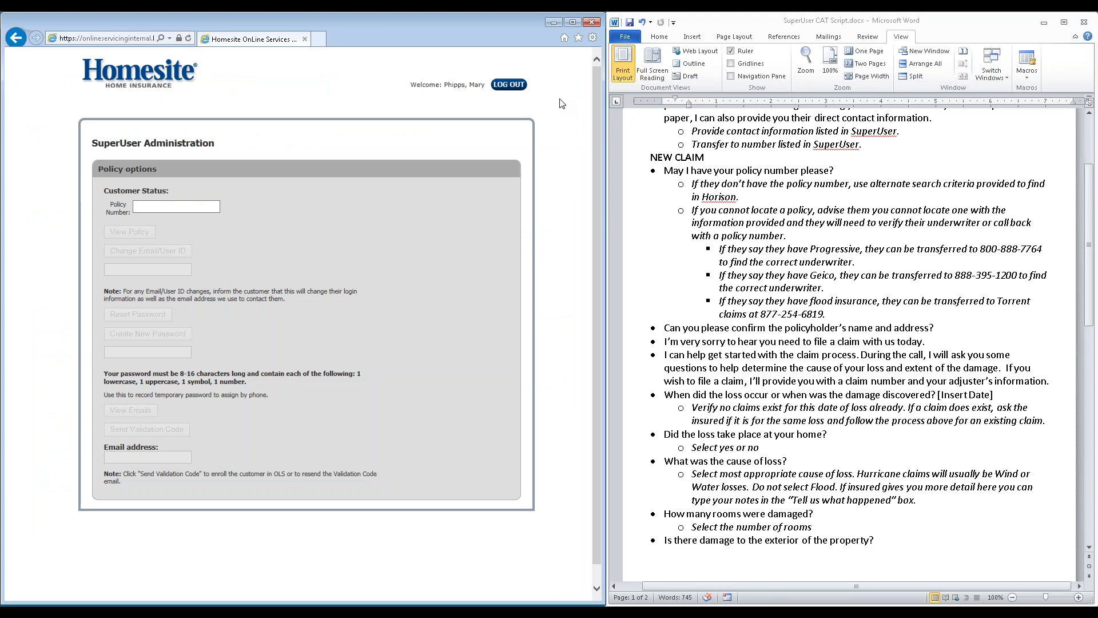
left_click(177, 208)
key("Return")
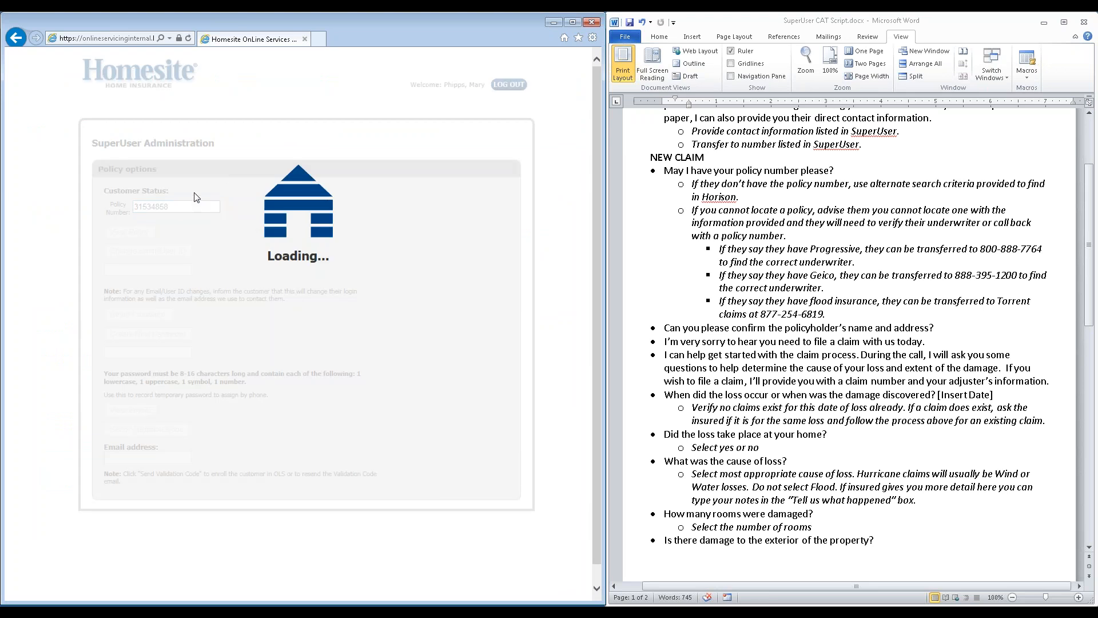
left_click(136, 250)
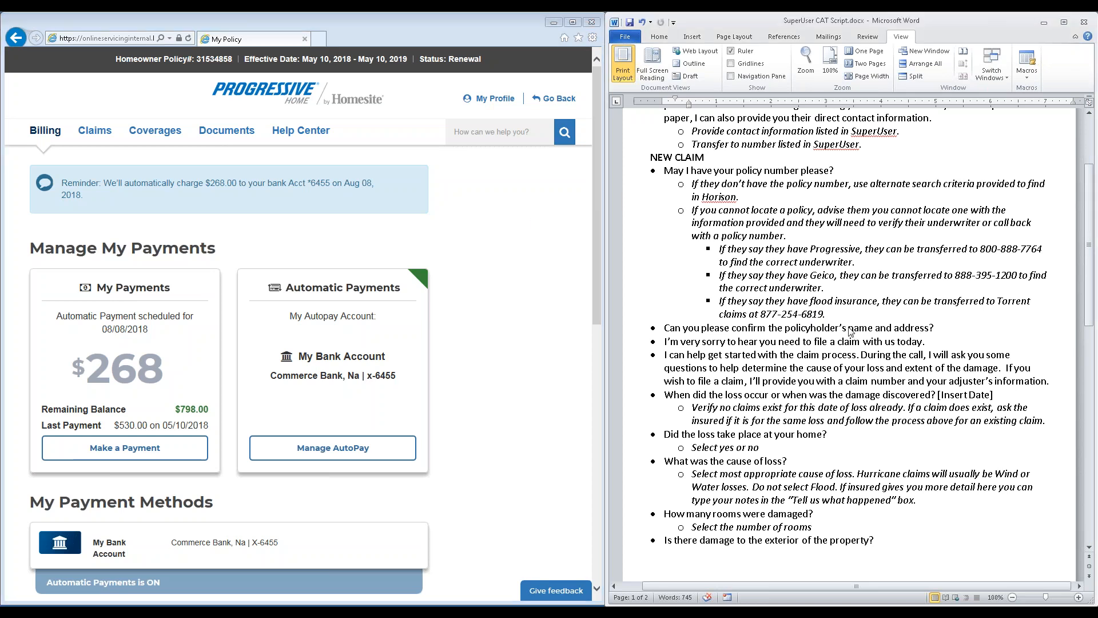
Start a new claim from the policy's claims page and look over the Homeowner Claim Form
scroll(850, 332, "down", 2)
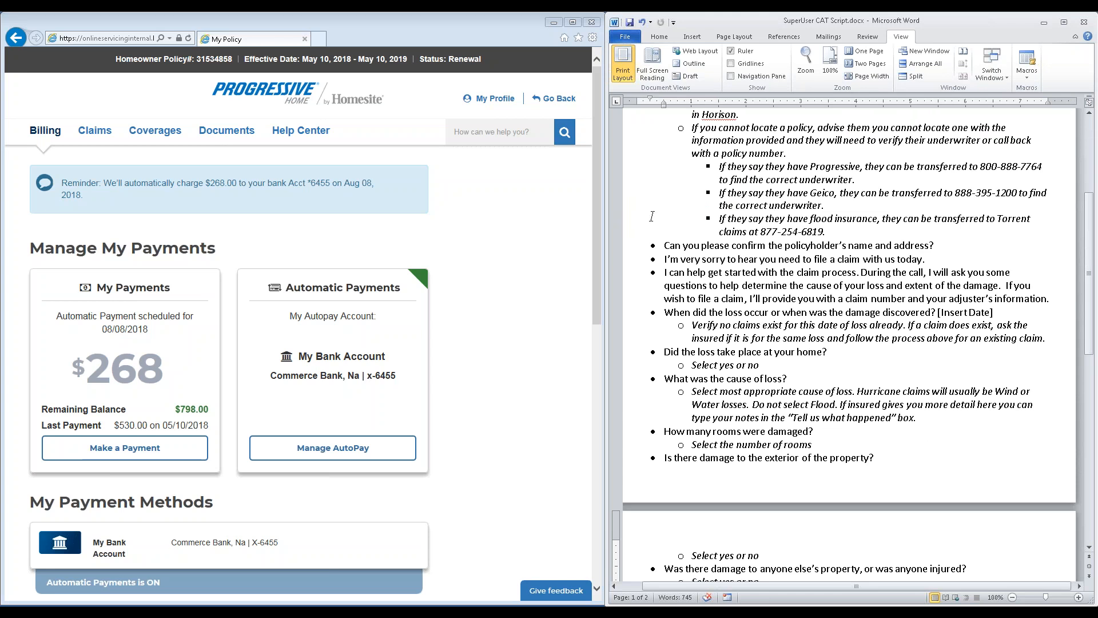
left_click(109, 136)
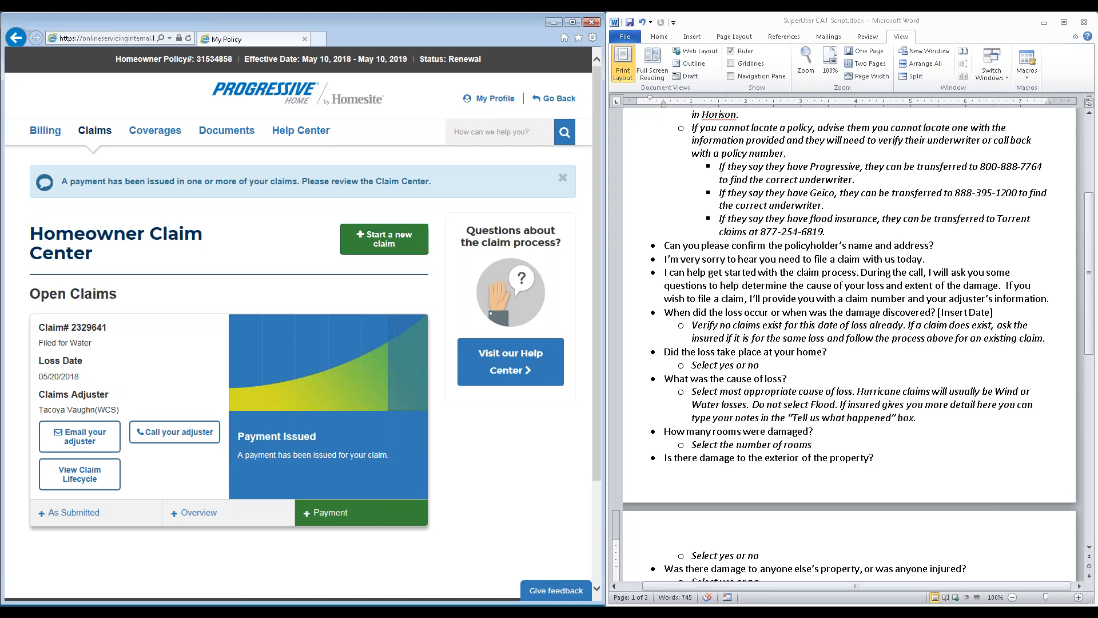
left_click(390, 247)
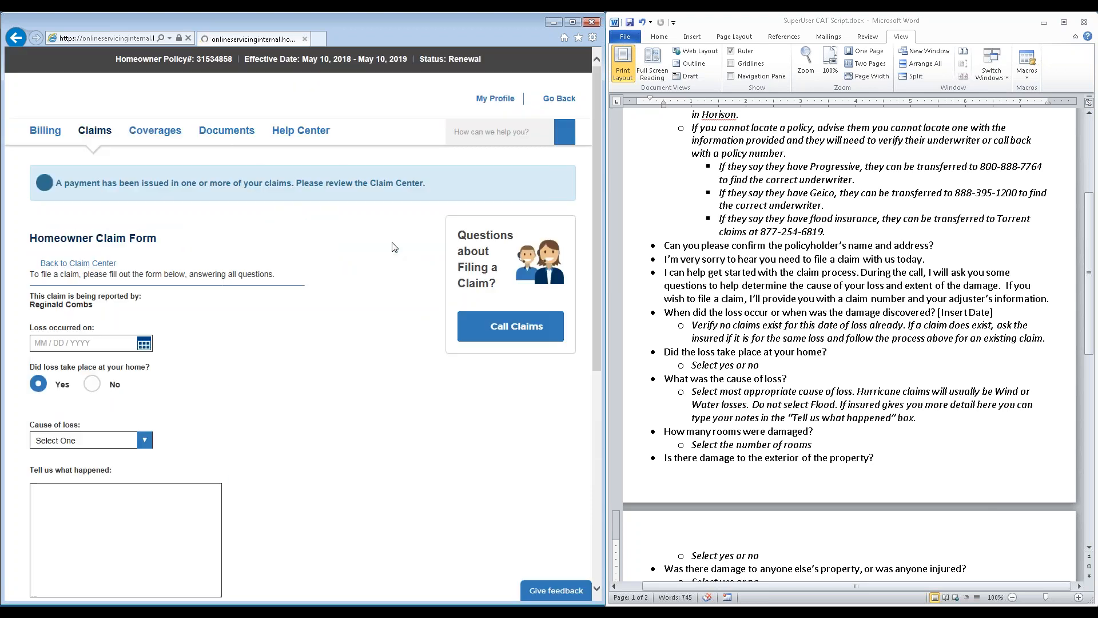
scroll(277, 285, "down", 4)
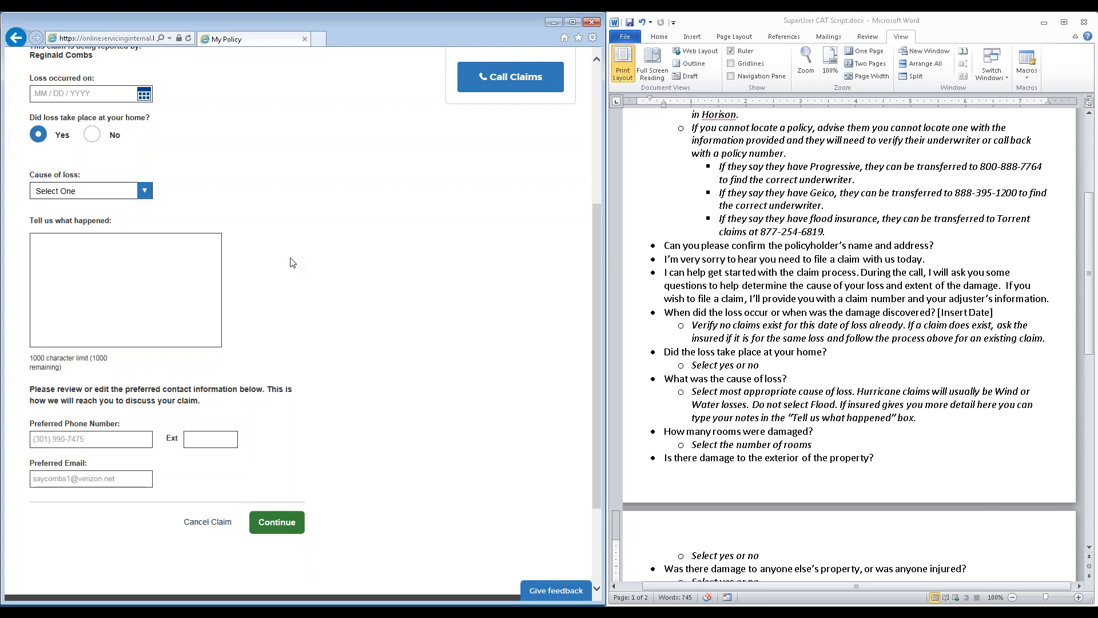
scroll(160, 222, "up", 2)
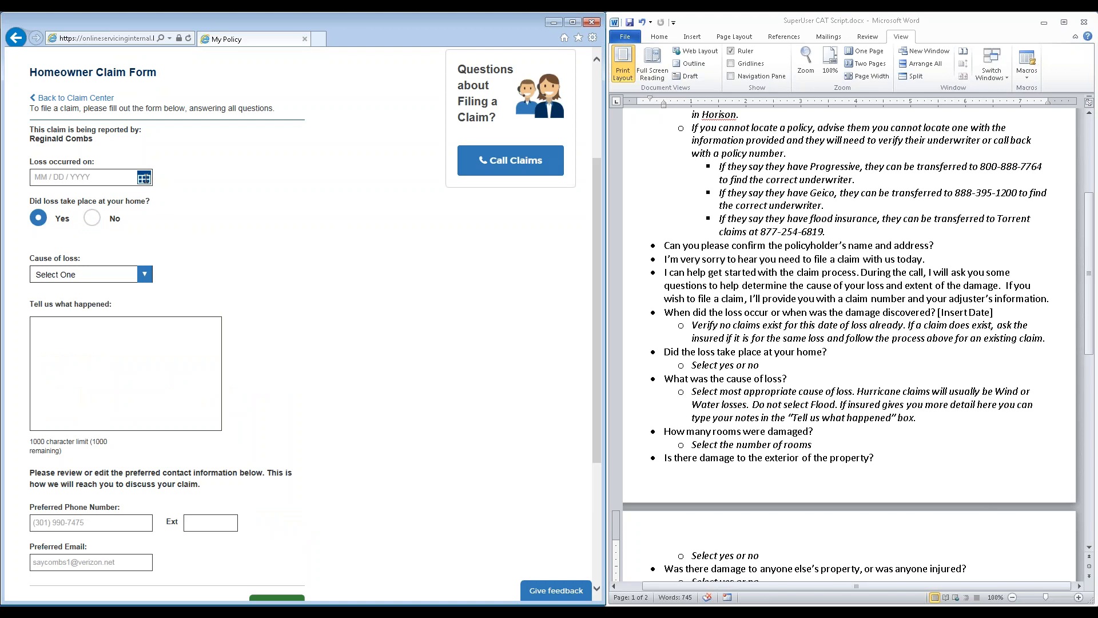
Set the loss date to 07/16/2018 and the cause of loss to Windstorm
left_click(143, 178)
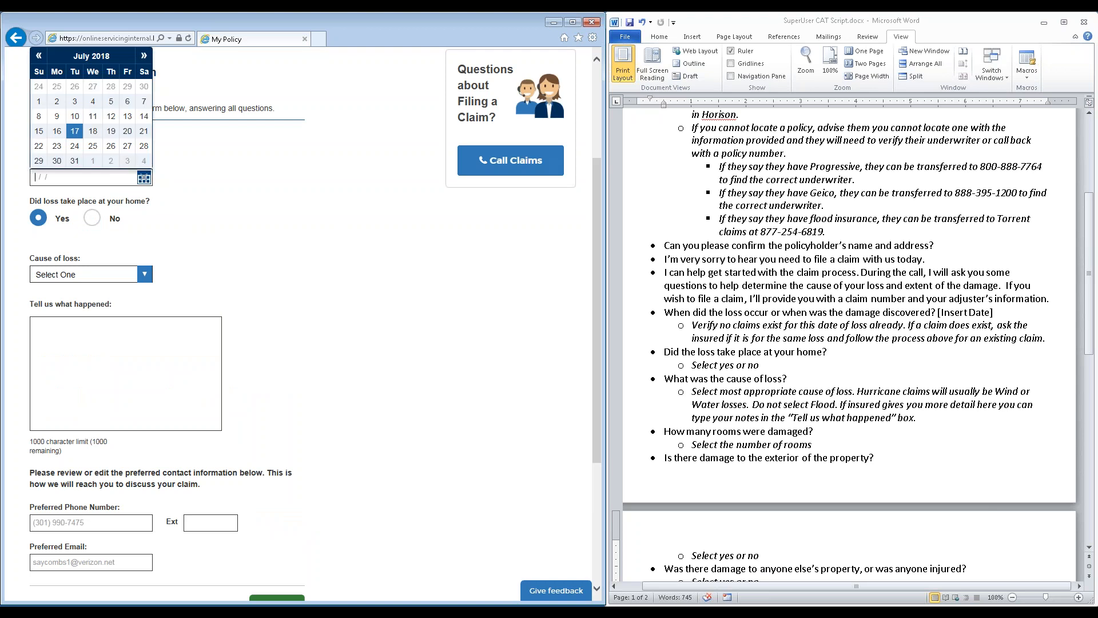
left_click(56, 133)
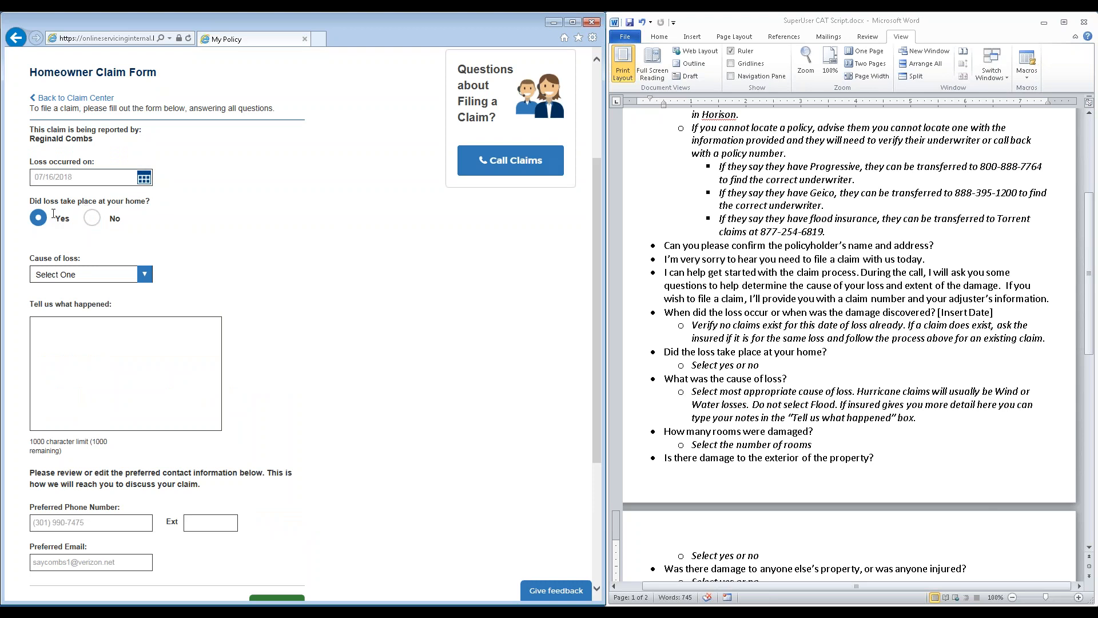
left_click(62, 277)
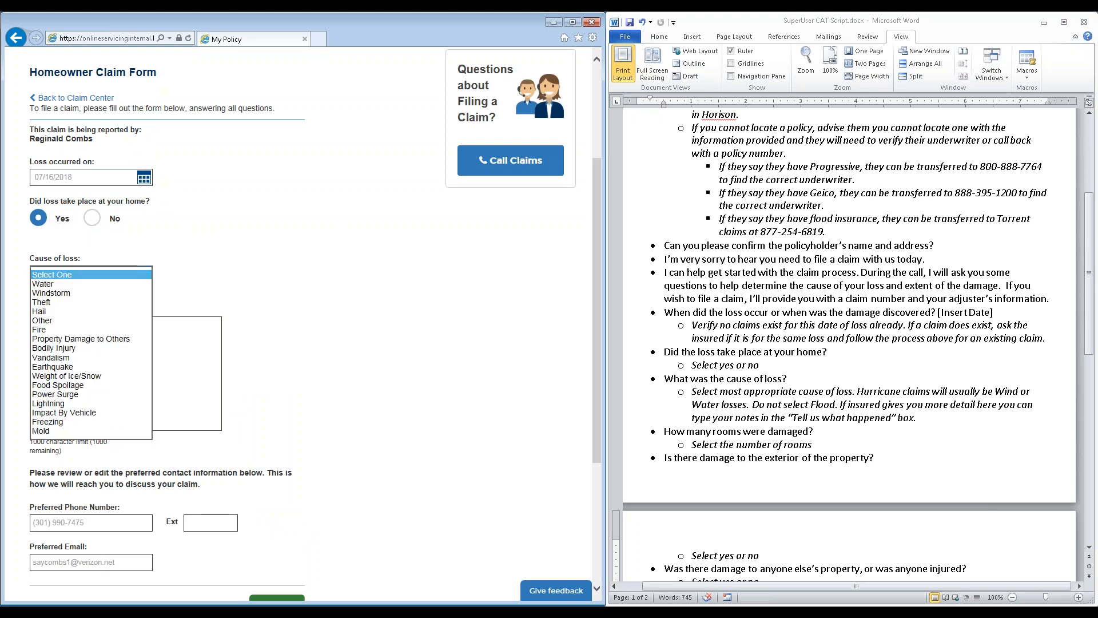
left_click(62, 292)
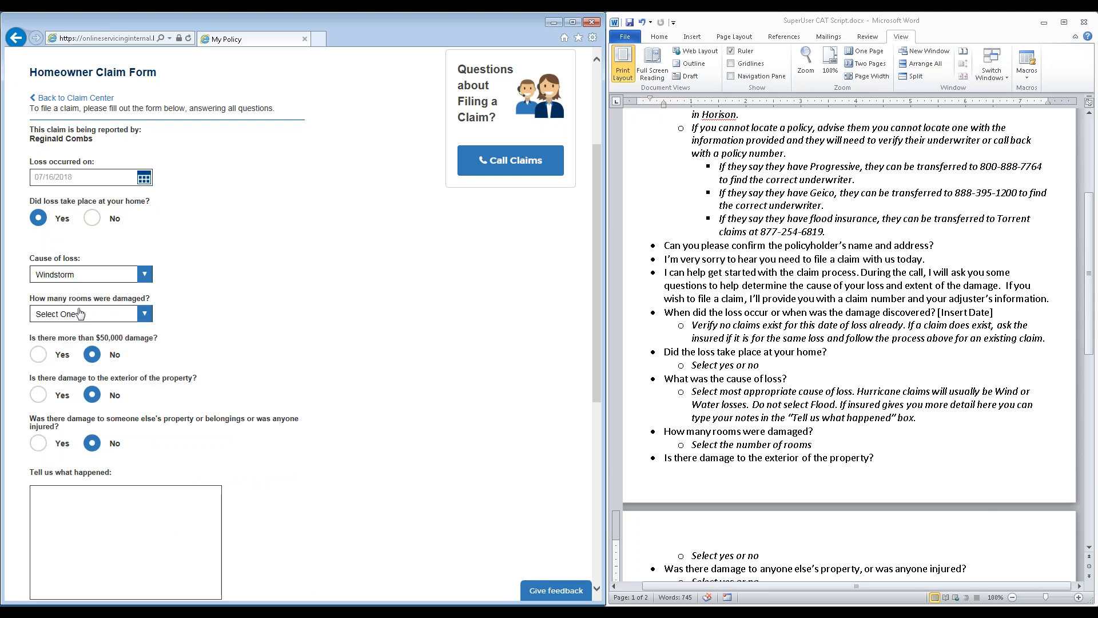
Set the number of damaged rooms to 0 and check the other available choices
left_click(80, 315)
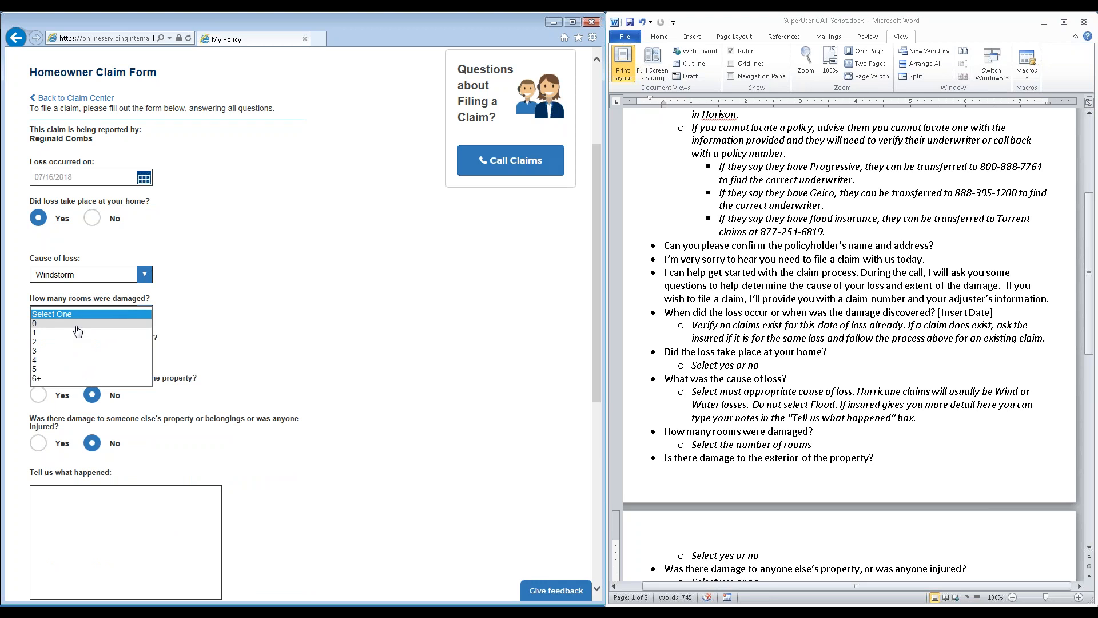
left_click(77, 324)
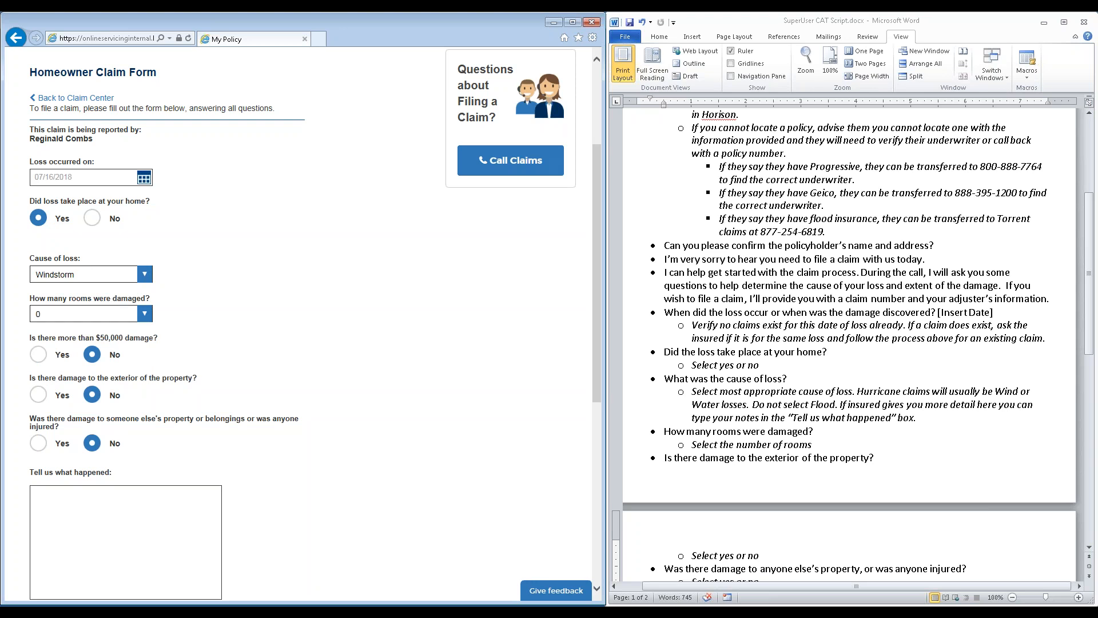
left_click(97, 314)
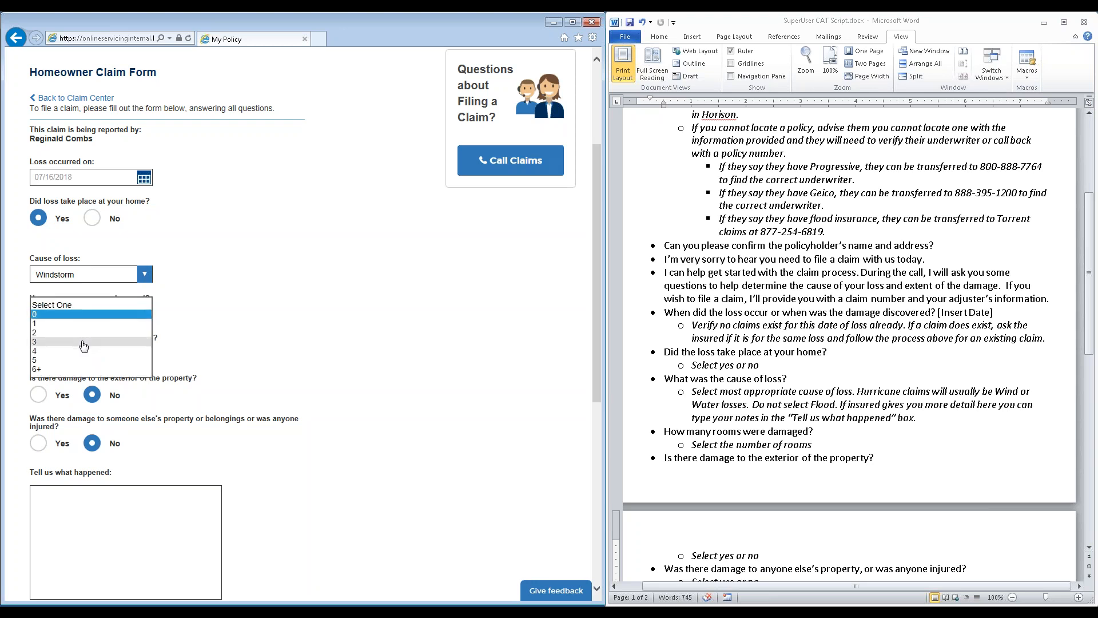
left_click(209, 319)
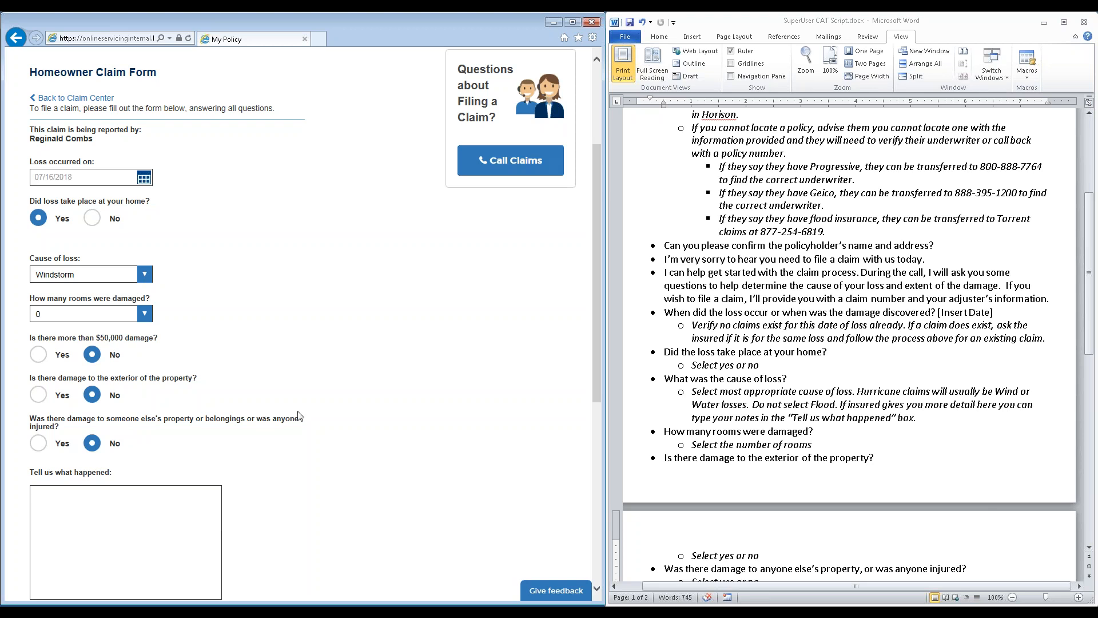
Answer Yes to damage to someone else's property to view the affected-person fields, and return the answer to No
left_click(37, 443)
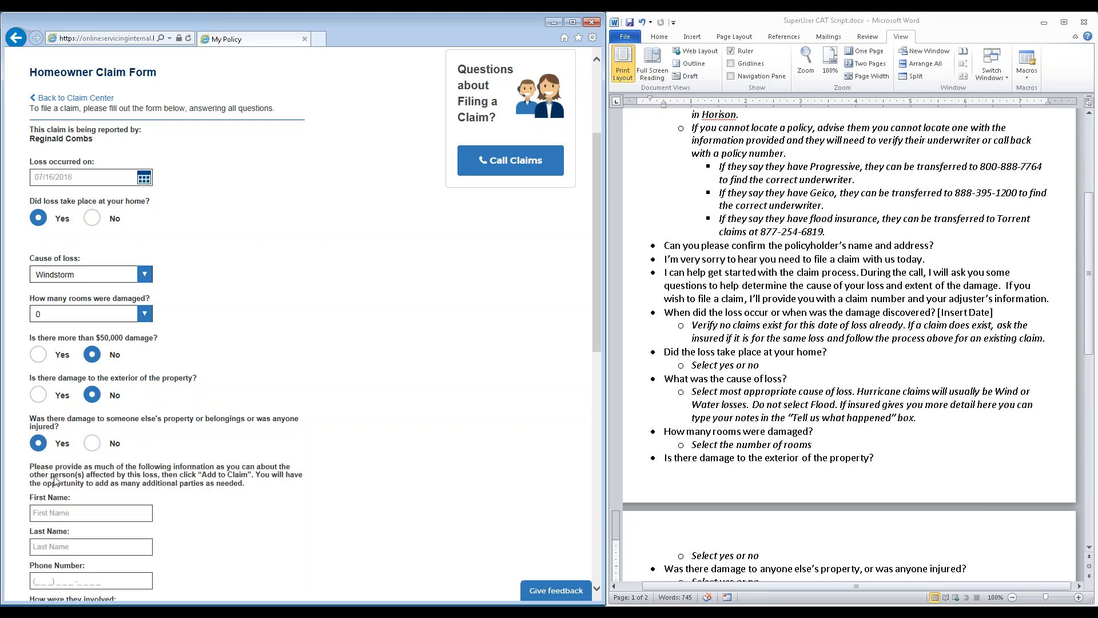
scroll(54, 479, "down", 2)
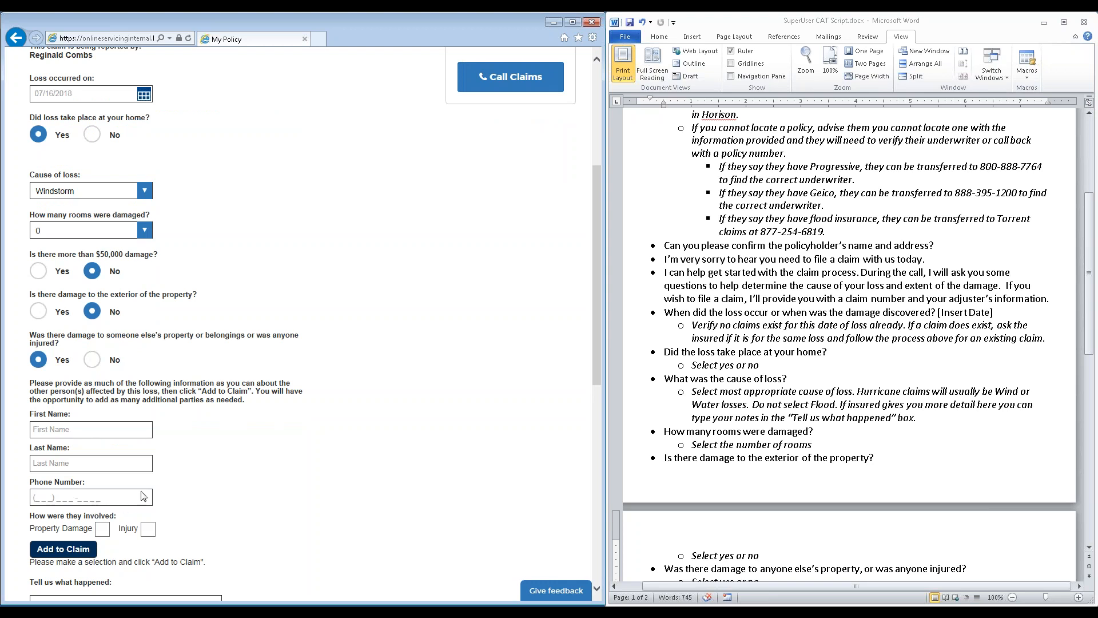
left_click(95, 362)
Describe what happened as "Windstorm damaged the fence, 2 sections are down, no exterior or interior to dwelling"
right_click(72, 420)
left_click(62, 436)
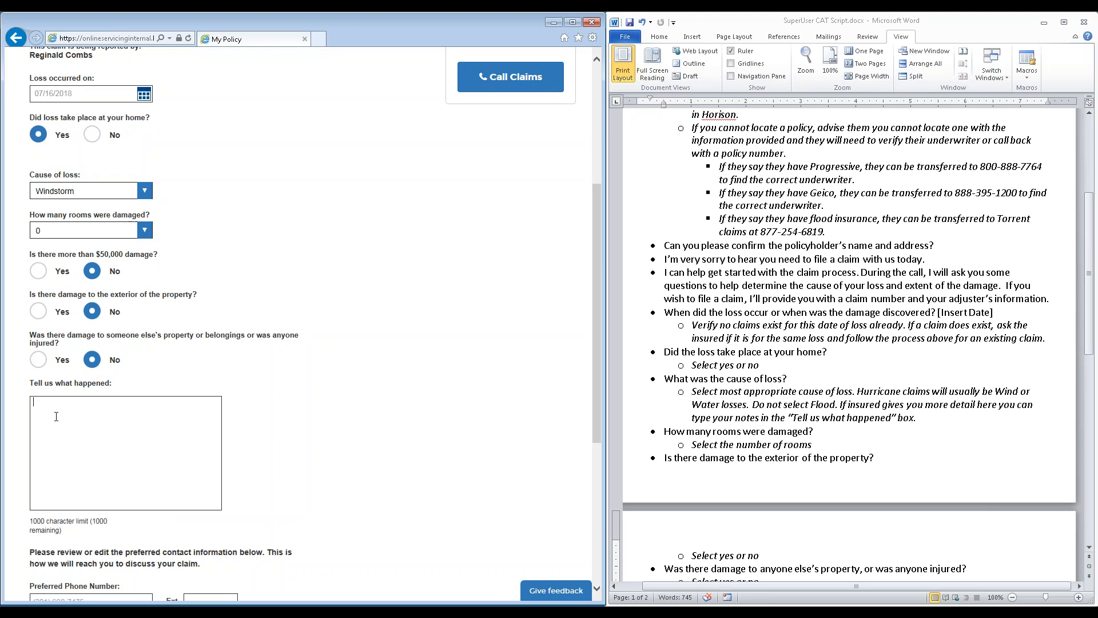
type("Windstorm damaged the fence, 2 sections are down")
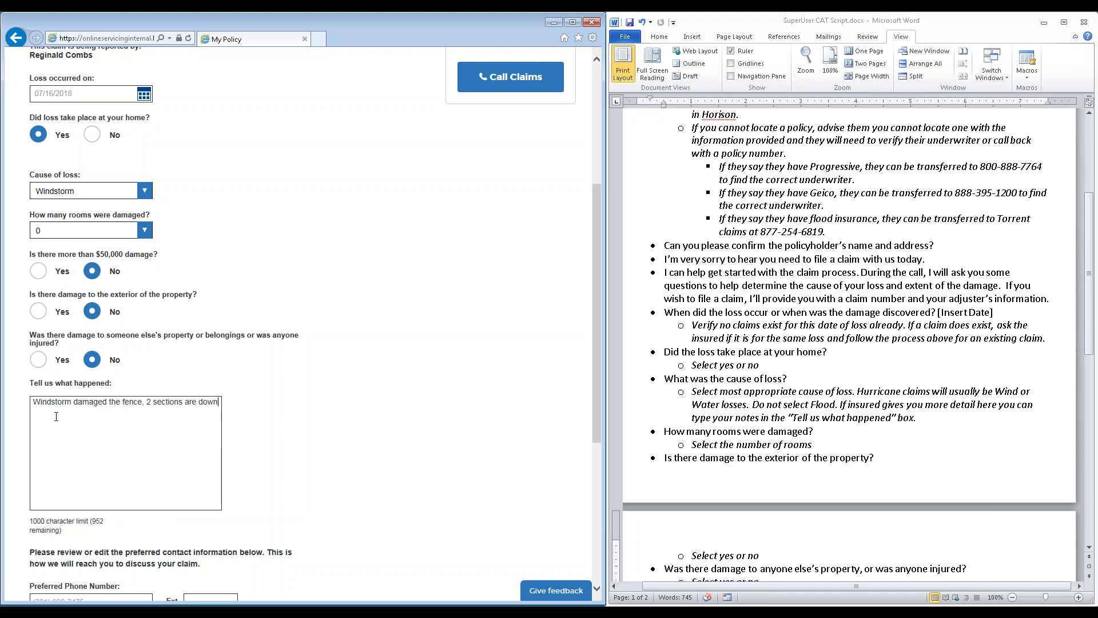
type(", no exterios")
key("BackSpace")
type("r or interior to dwelling")
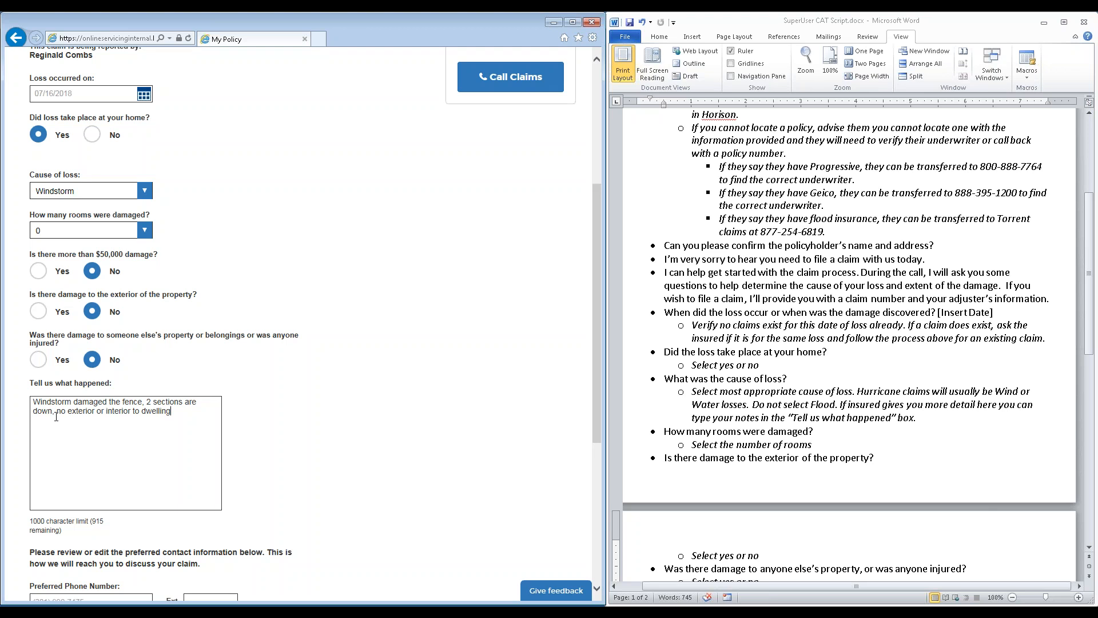
Replace the preferred phone number in the claim's contact information with the customer's updated number
scroll(150, 433, "down", 4)
left_click(92, 353)
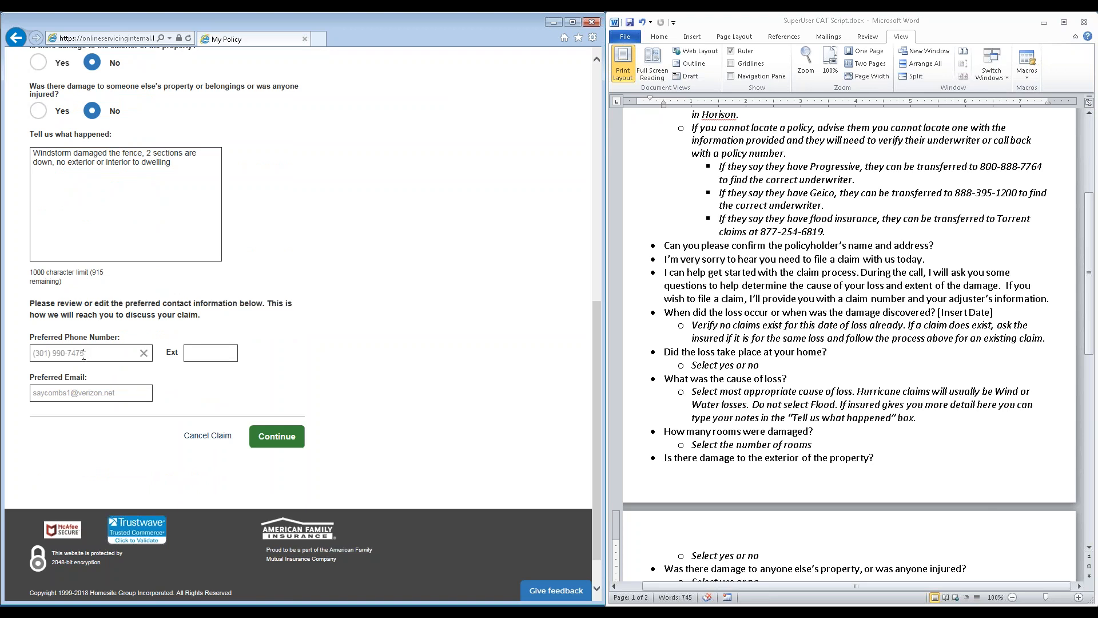
left_click(70, 392)
key("shift+Tab")
Replace the preferred email in the claim's contact information with the customer's updated email address
left_click(83, 392)
left_click_drag(123, 393, 3, 407)
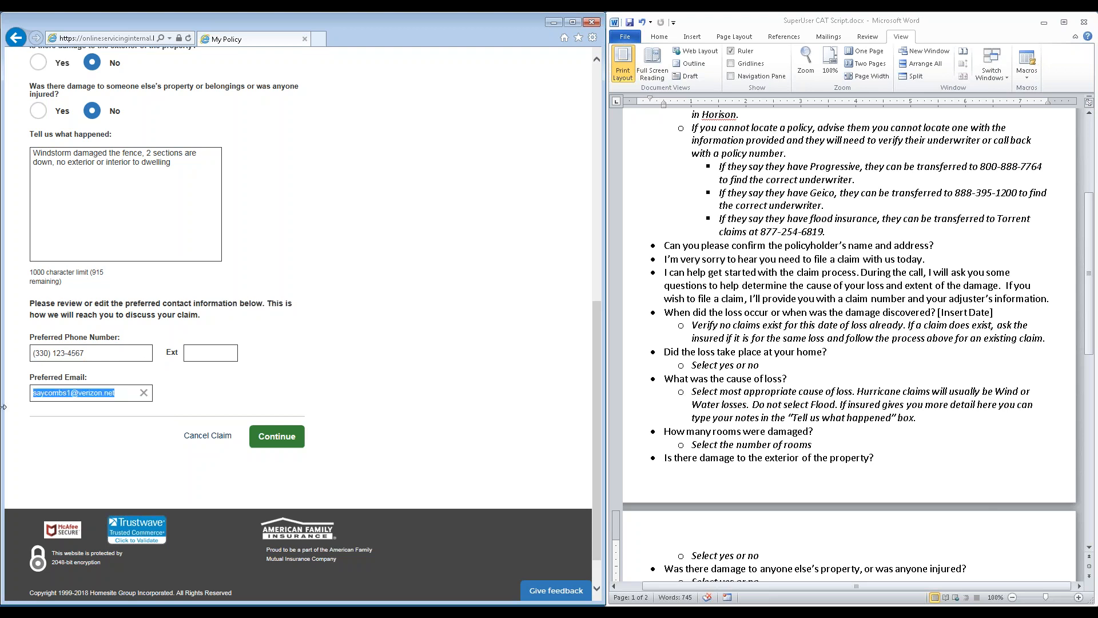
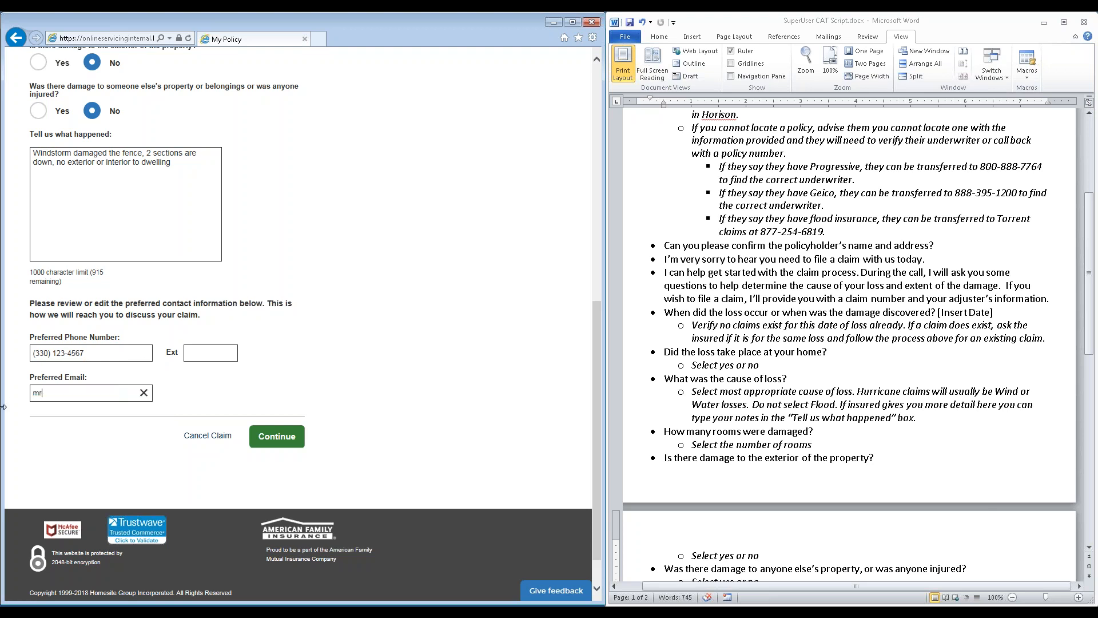
Continue to the claim review page and check the entered claim details
left_click(264, 440)
scroll(189, 410, "up", 2)
scroll(189, 410, "up", 4)
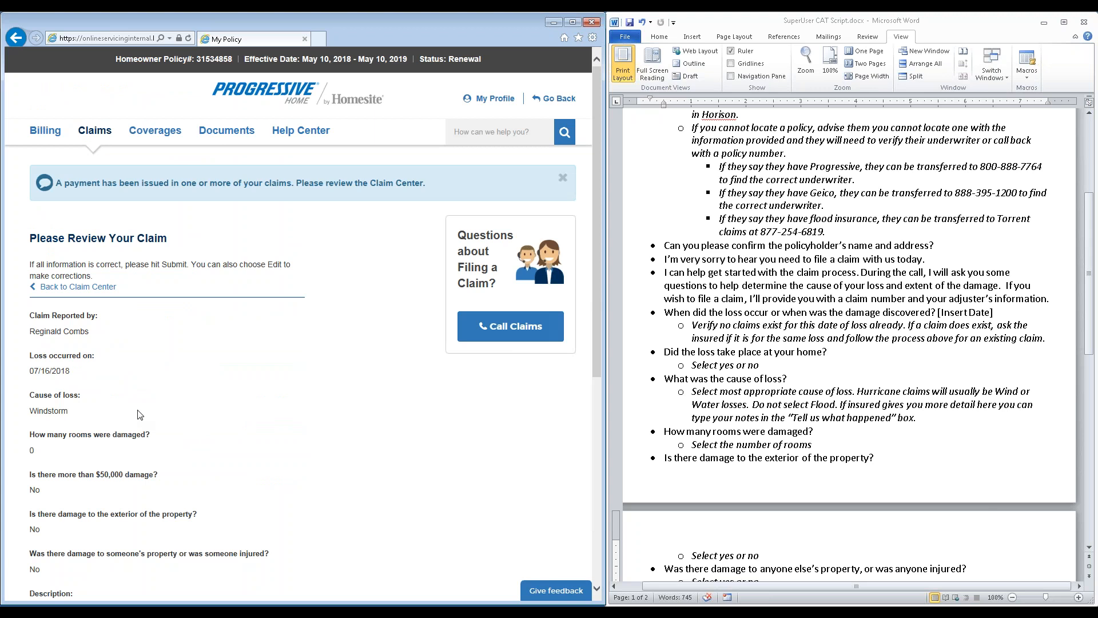
scroll(139, 416, "down", 3)
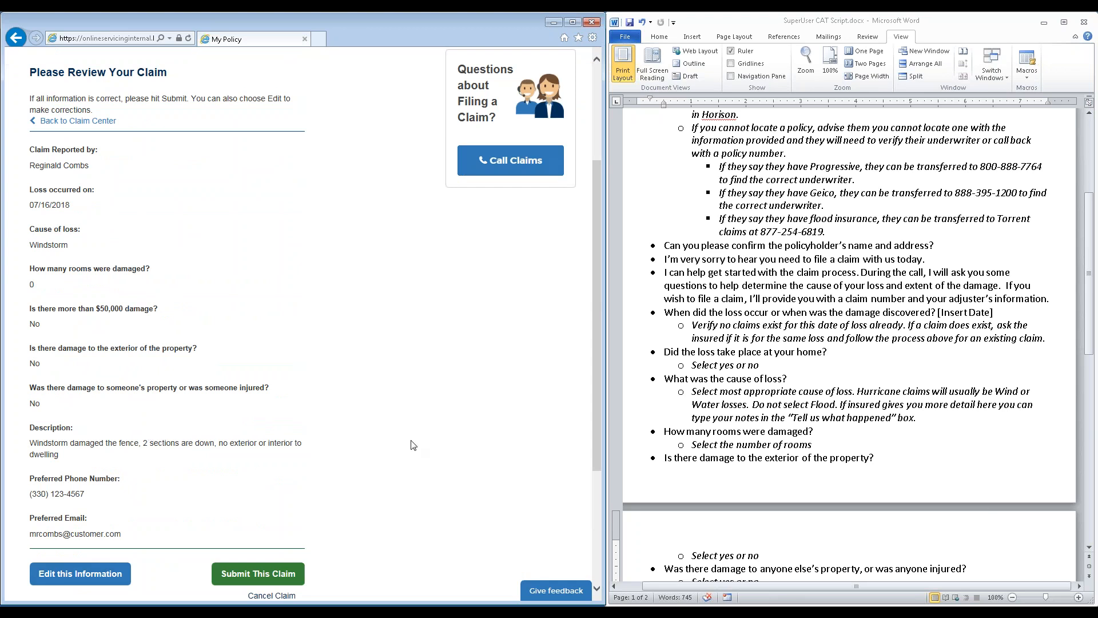
Read the call script in Word from the third-party damage question through the home livability question, closing statements and notes
scroll(653, 433, "down", 5)
scroll(666, 435, "down", 4)
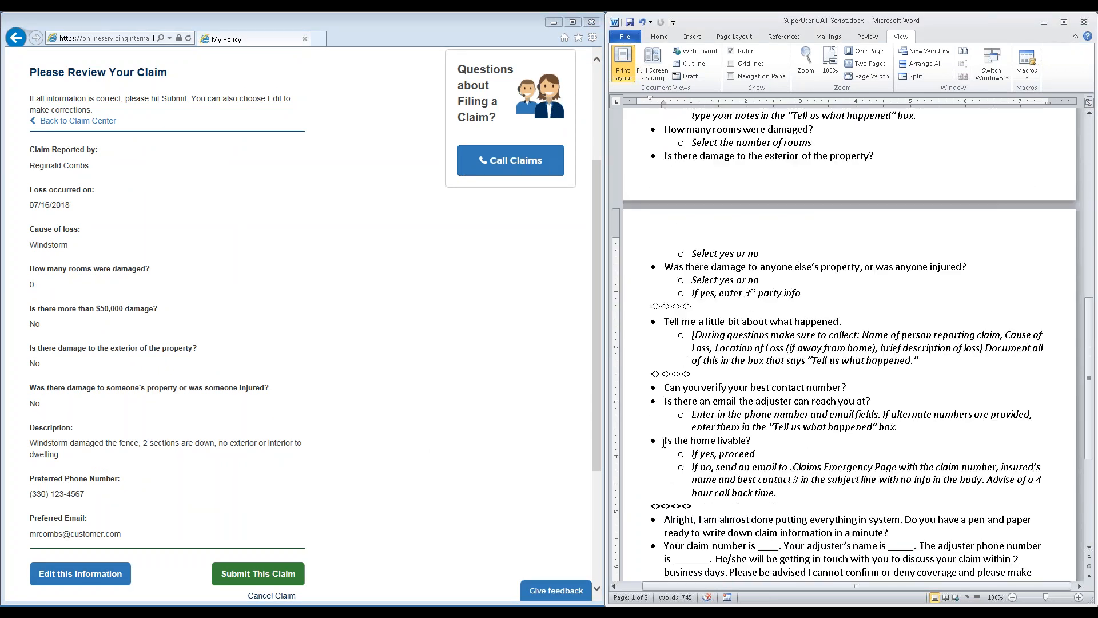
scroll(666, 435, "down", 1)
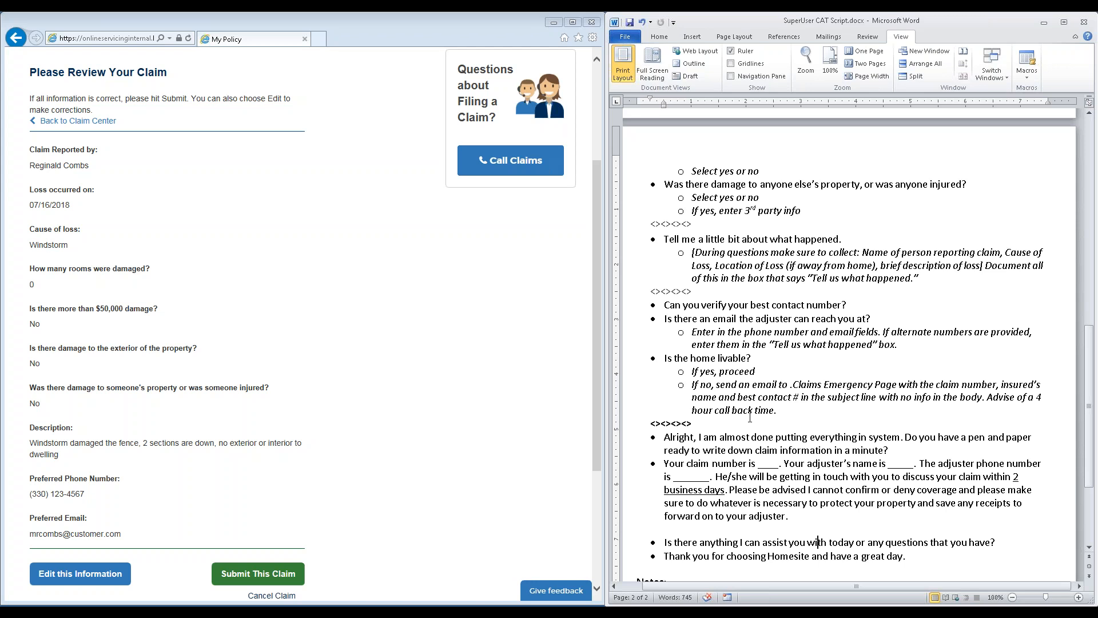
left_click(874, 368)
left_click(896, 412)
scroll(894, 423, "down", 1)
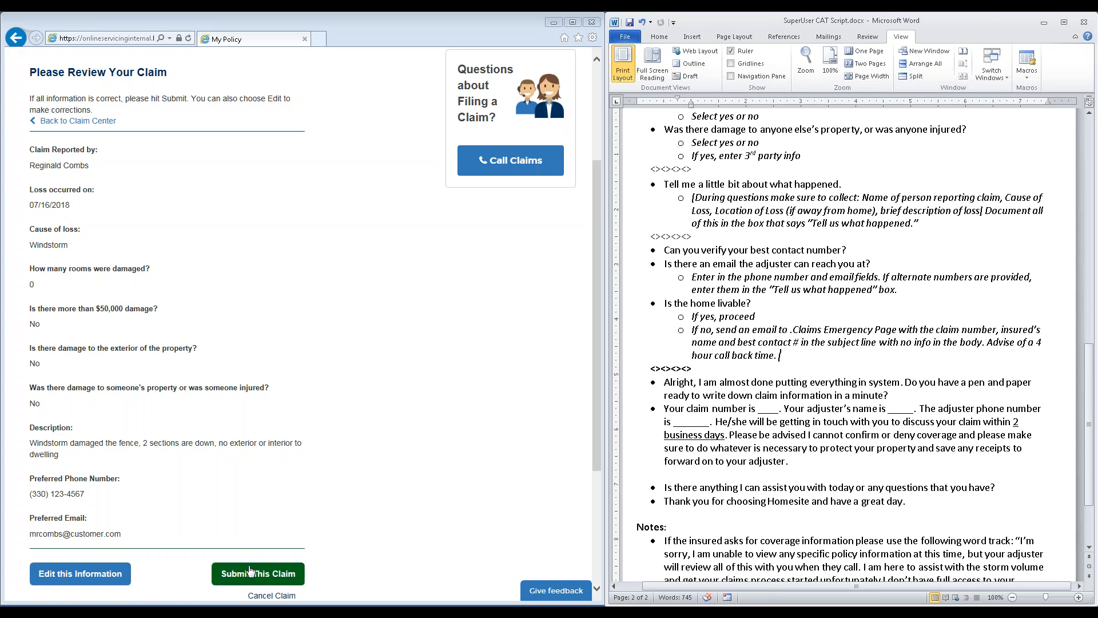
scroll(326, 470, "down", 2)
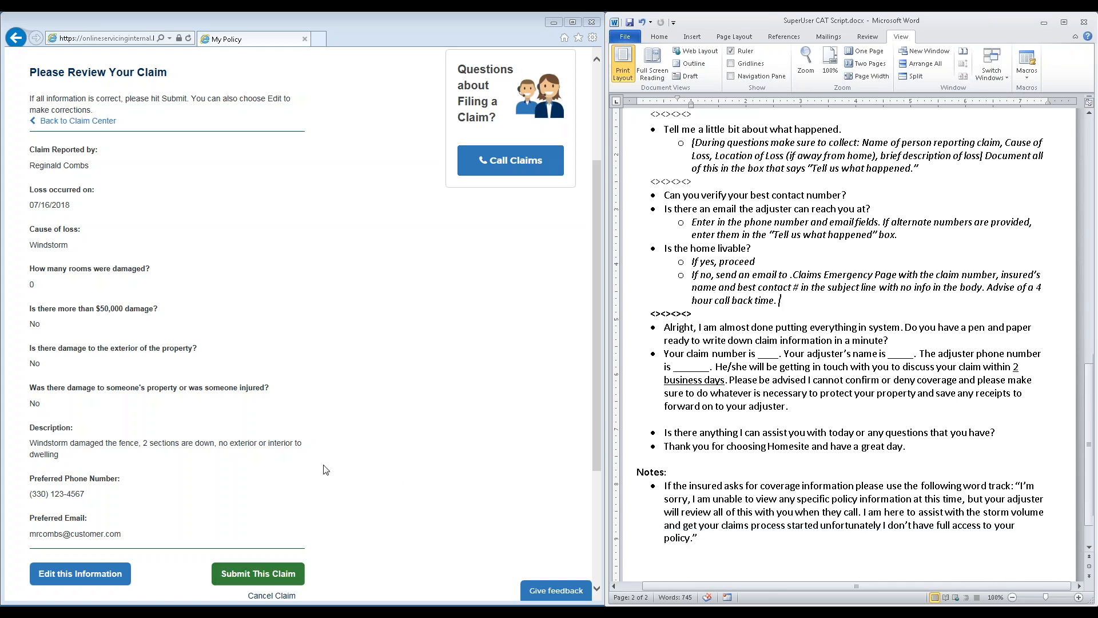
Cancel the unsubmitted windstorm claim from the review page and confirm leaving it
scroll(327, 470, "down", 2)
left_click(273, 513)
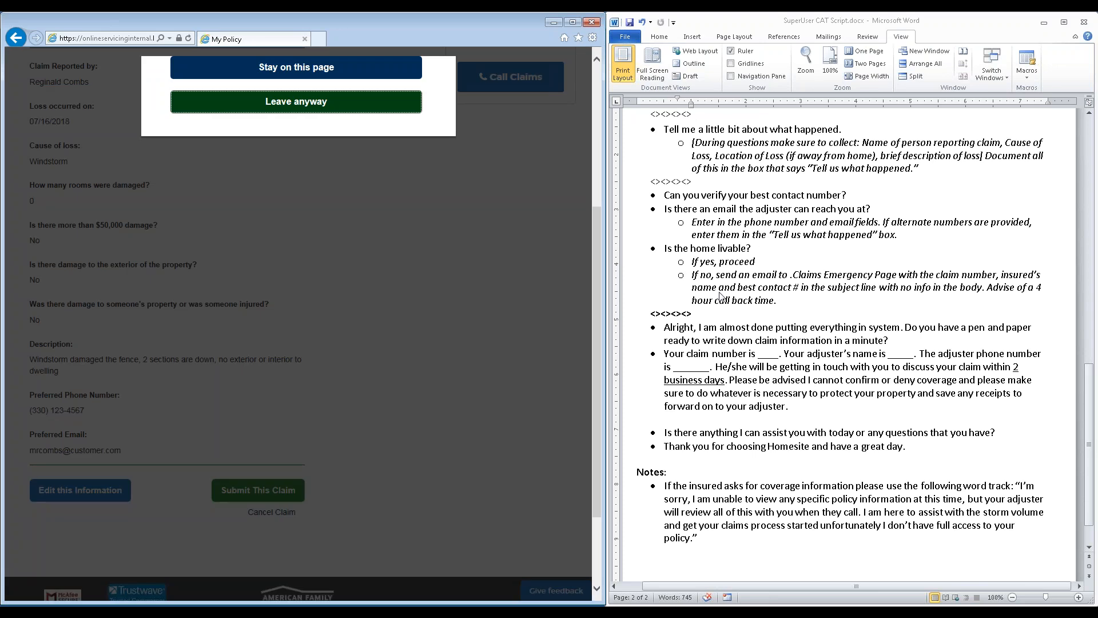
left_click(350, 112)
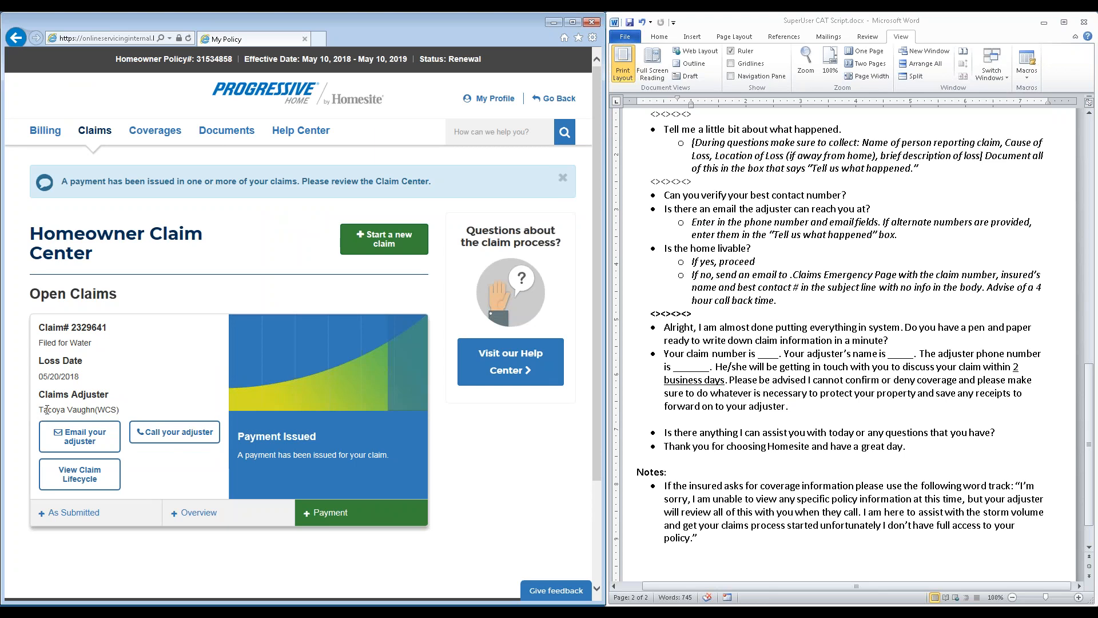
Show the adjuster's phone number on the open water claim and review the script's closing statements and coverage note
left_click(166, 441)
left_click(169, 444)
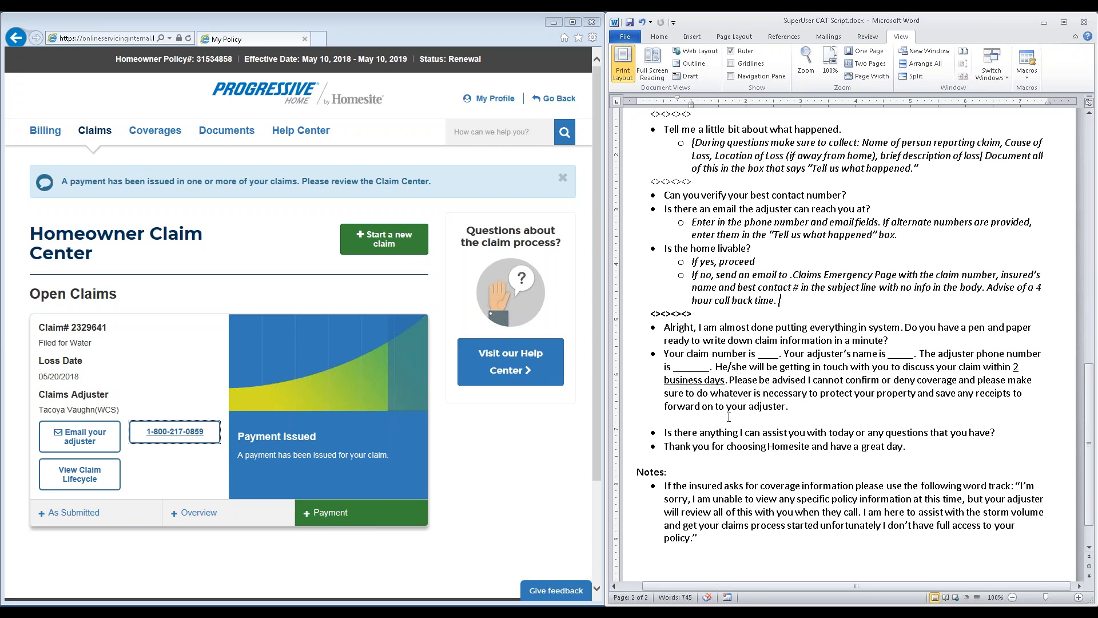
left_click_drag(824, 445, 830, 445)
scroll(771, 465, "down", 2)
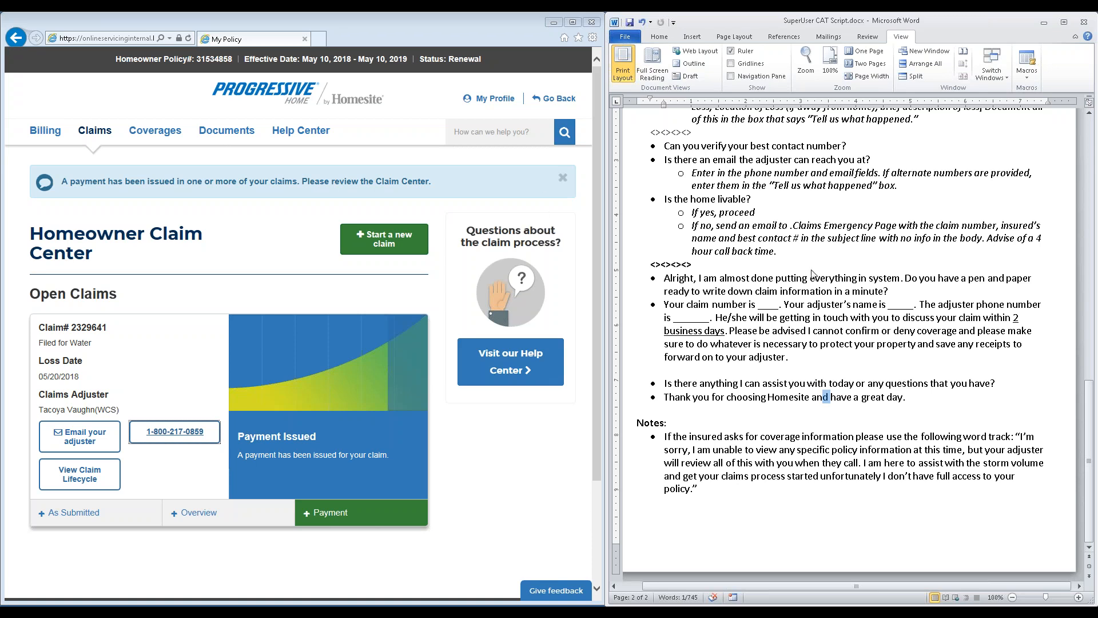
Open the policy's coverages and examine the deductibles for other covered perils and wind/hail
left_click(150, 131)
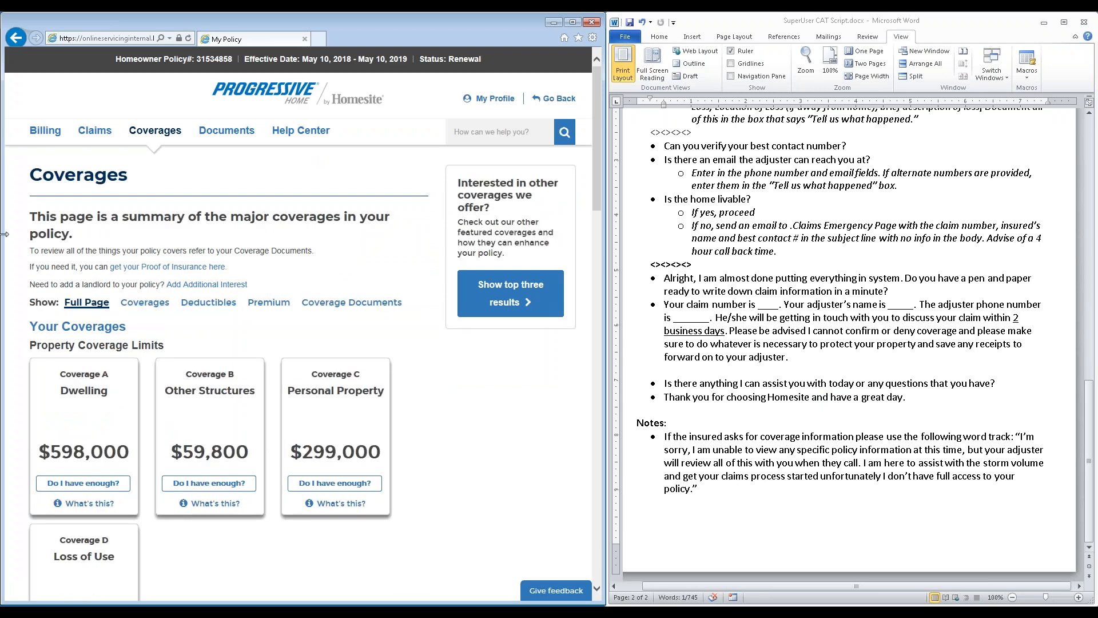
left_click(209, 306)
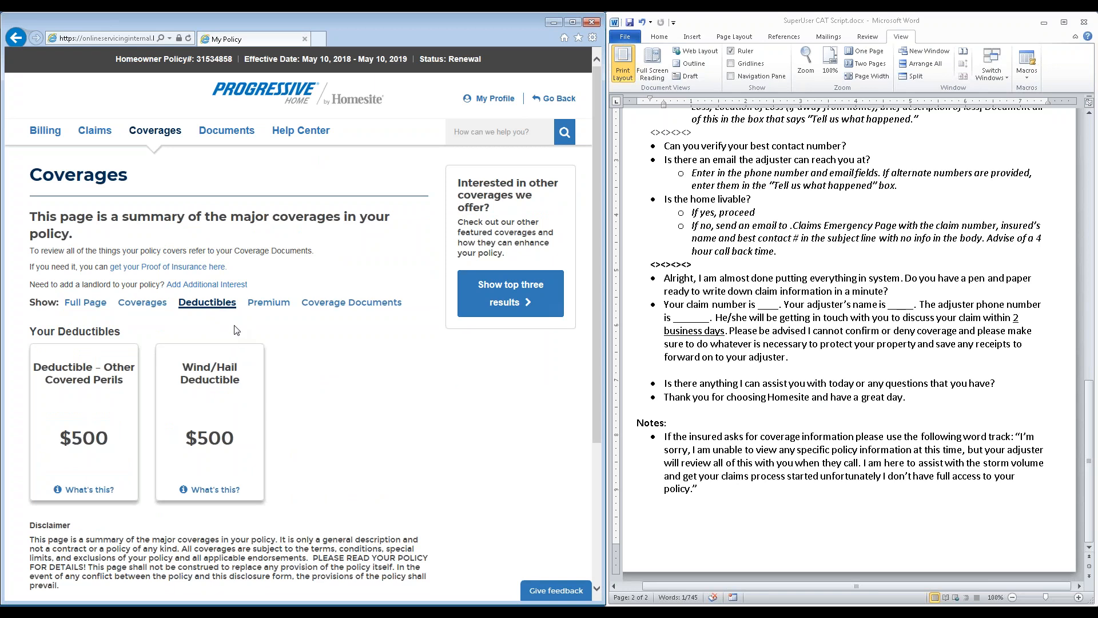
left_click(155, 131)
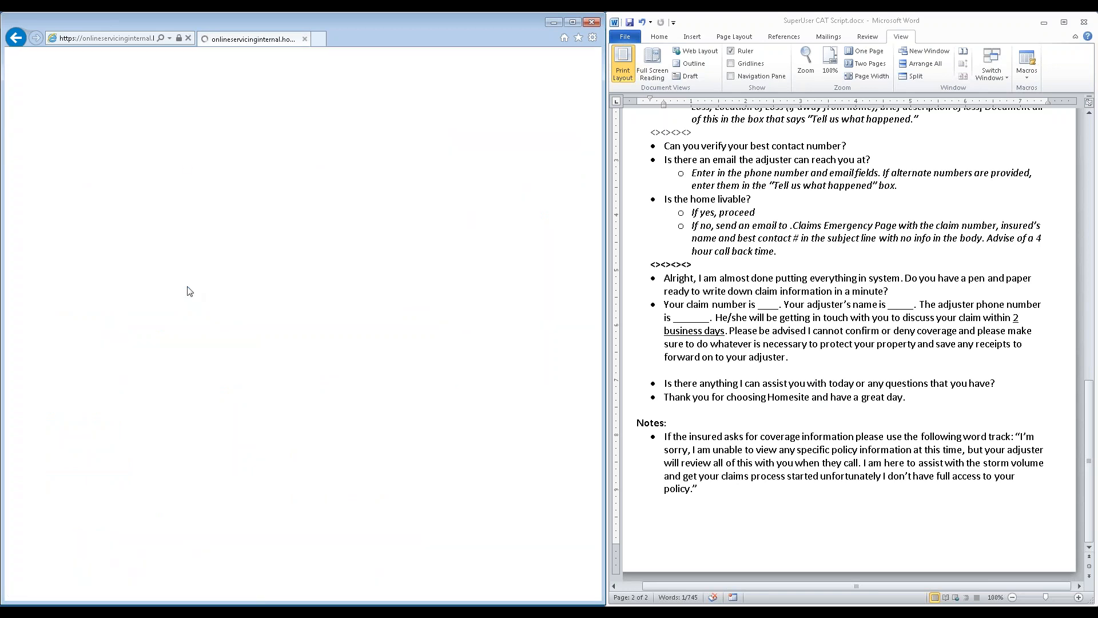
left_click(197, 307)
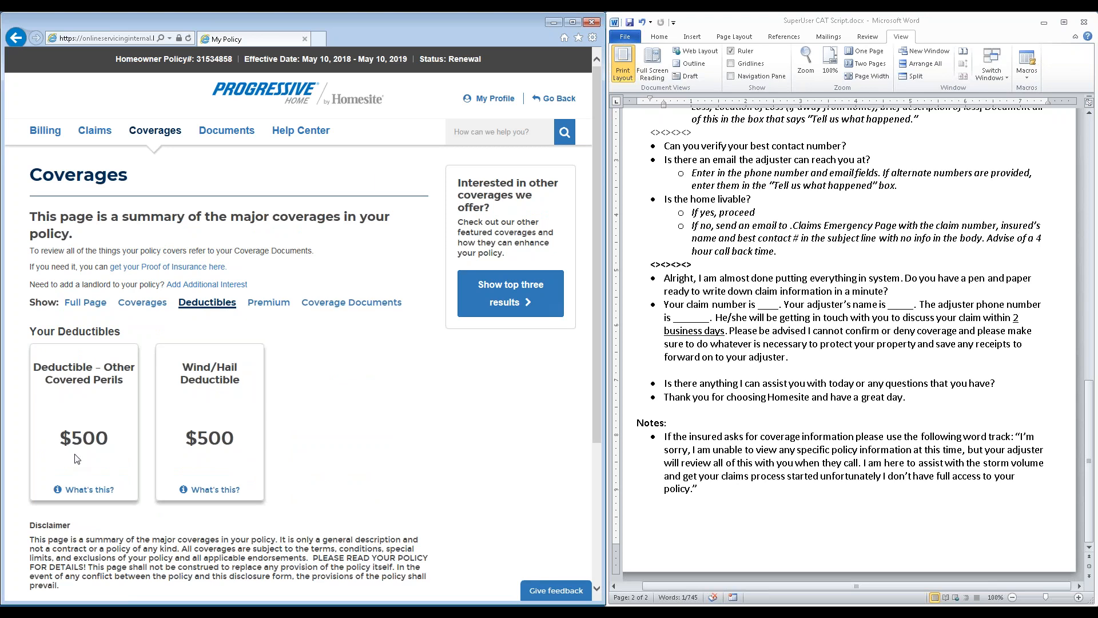
left_click_drag(84, 461, 98, 460)
left_click(103, 453)
left_click_drag(179, 435, 221, 454)
left_click(242, 434)
Return to the SuperUser Administration page and review the call script's existing-claim and new-claim sections
left_click(565, 101)
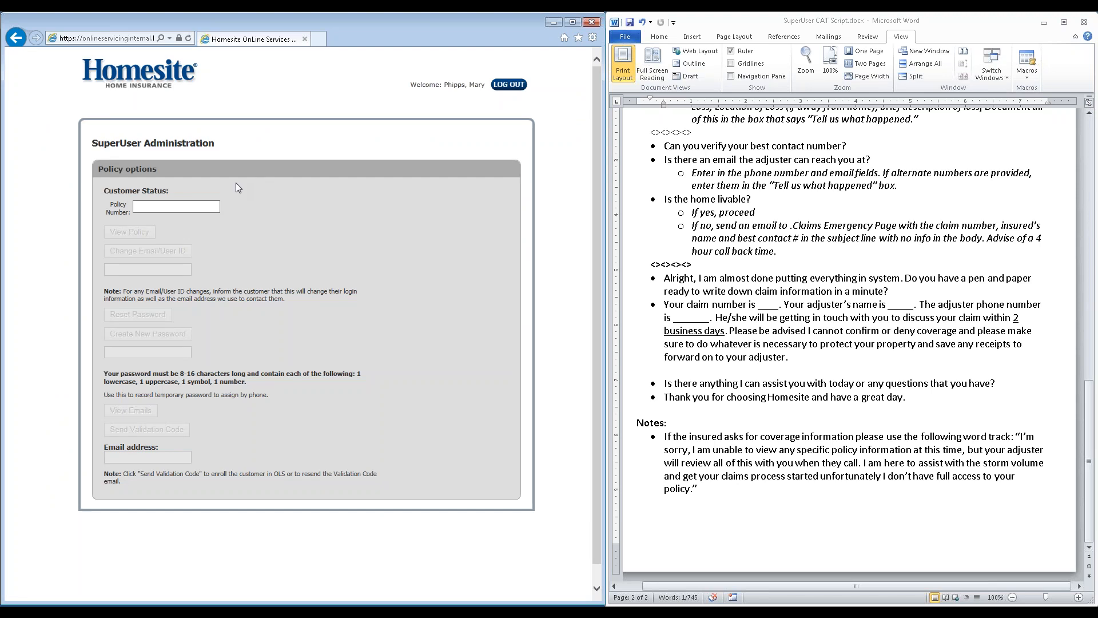
scroll(837, 338, "up", 6)
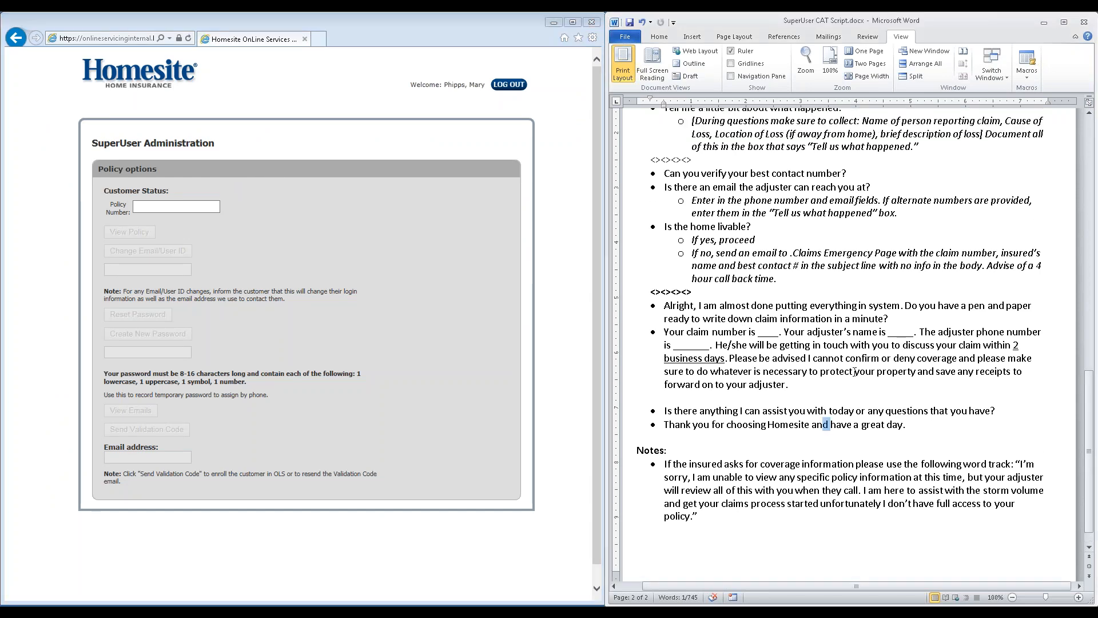
scroll(836, 338, "up", 15)
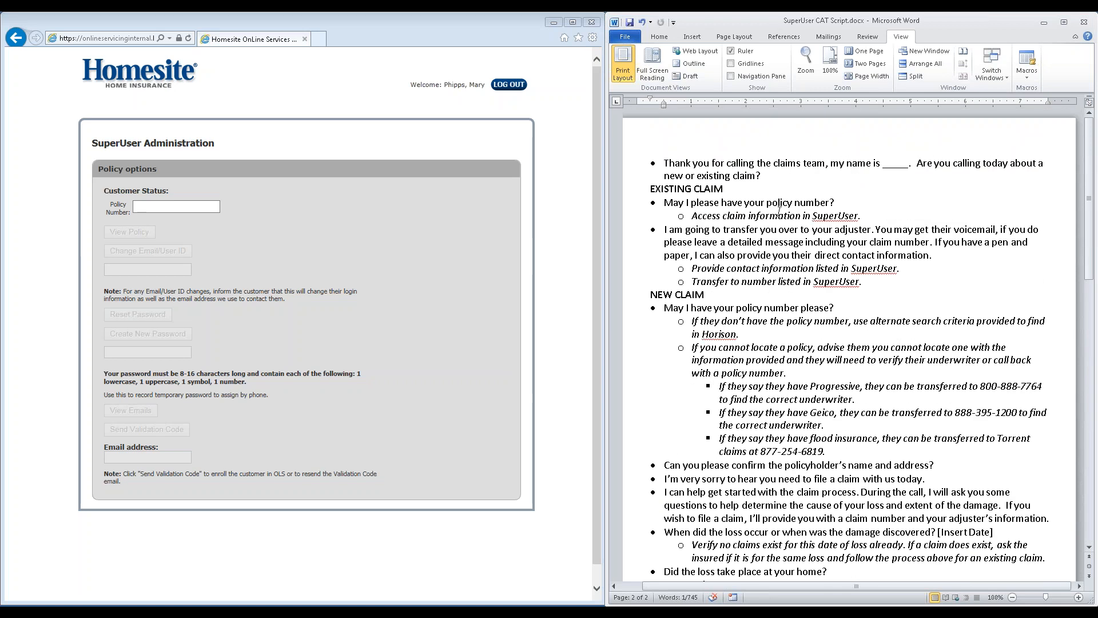
scroll(742, 375, "down", 3)
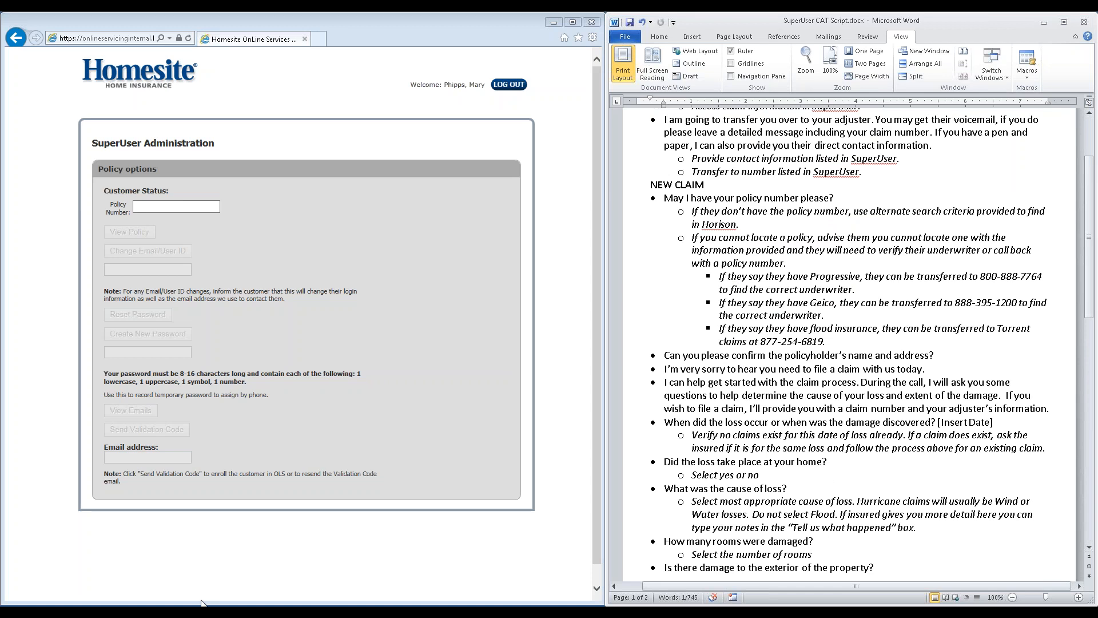
Switch to the "SuperUser Script and Guide" Word document, look through its illustrated steps up to Step 7, and minimize it
mouse_move(201, 602)
left_click(177, 593)
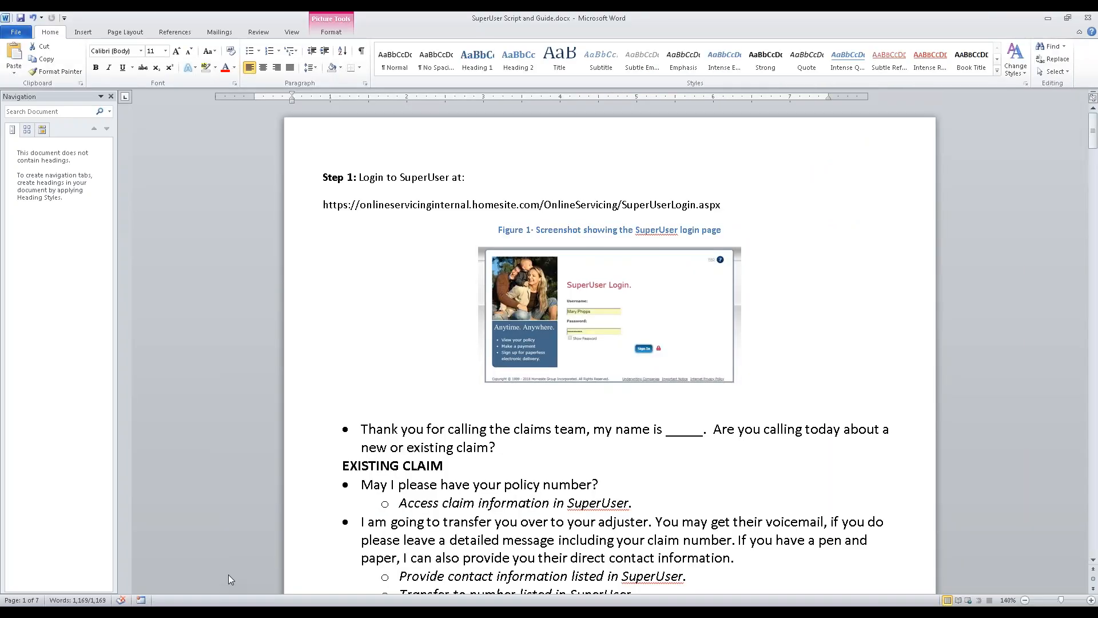
scroll(486, 353, "down", 3)
scroll(495, 343, "down", 1)
scroll(593, 380, "down", 10)
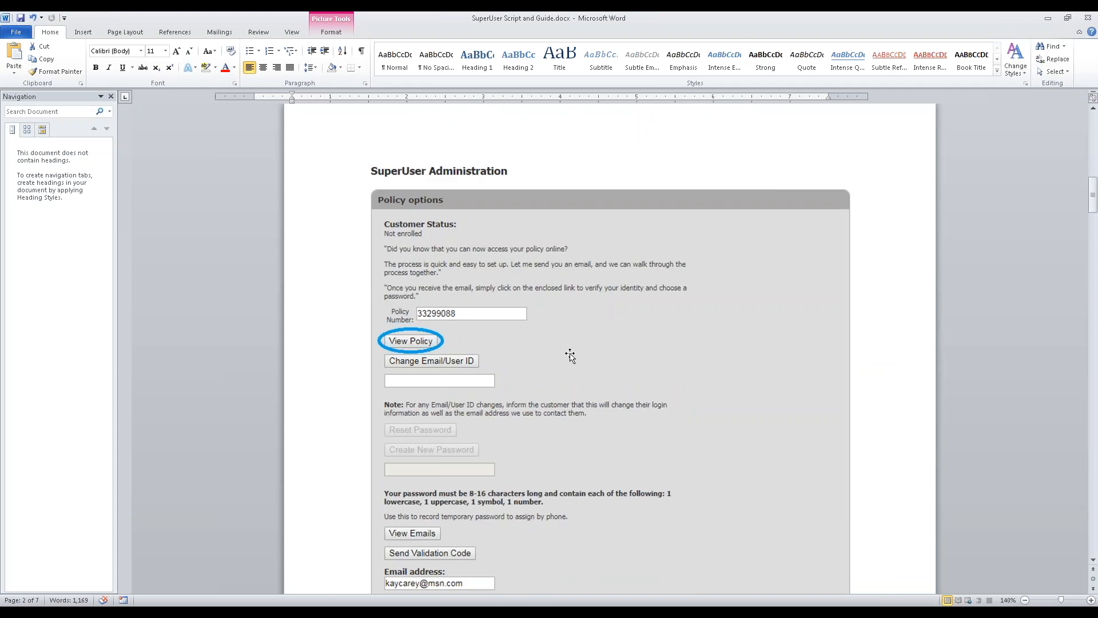
scroll(571, 356, "down", 10)
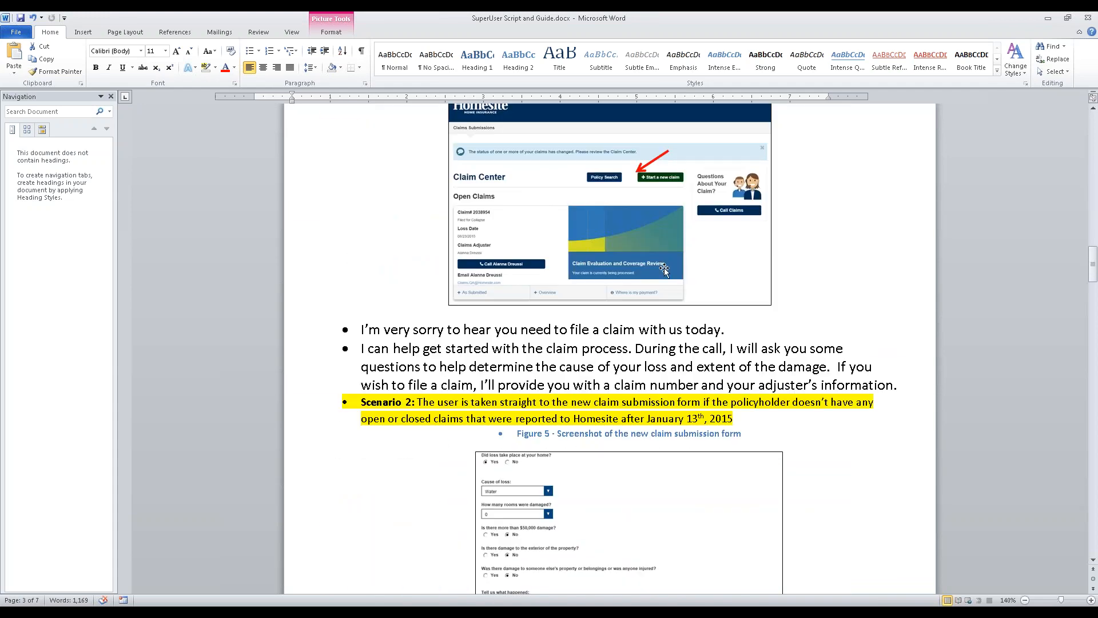
scroll(665, 271, "down", 12)
scroll(731, 406, "down", 15)
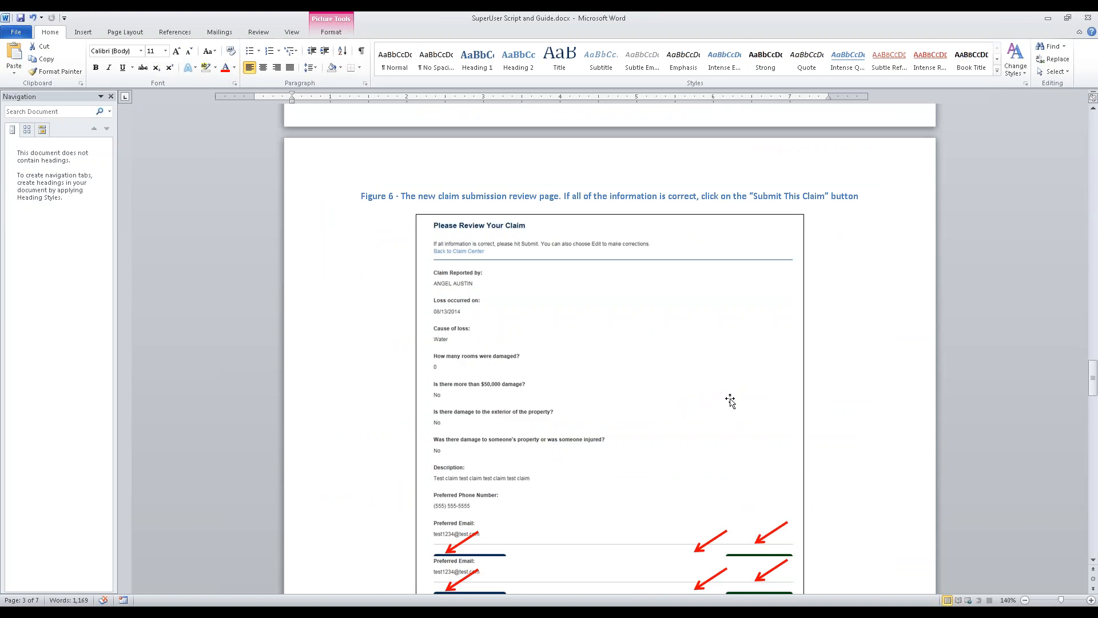
left_click(1048, 18)
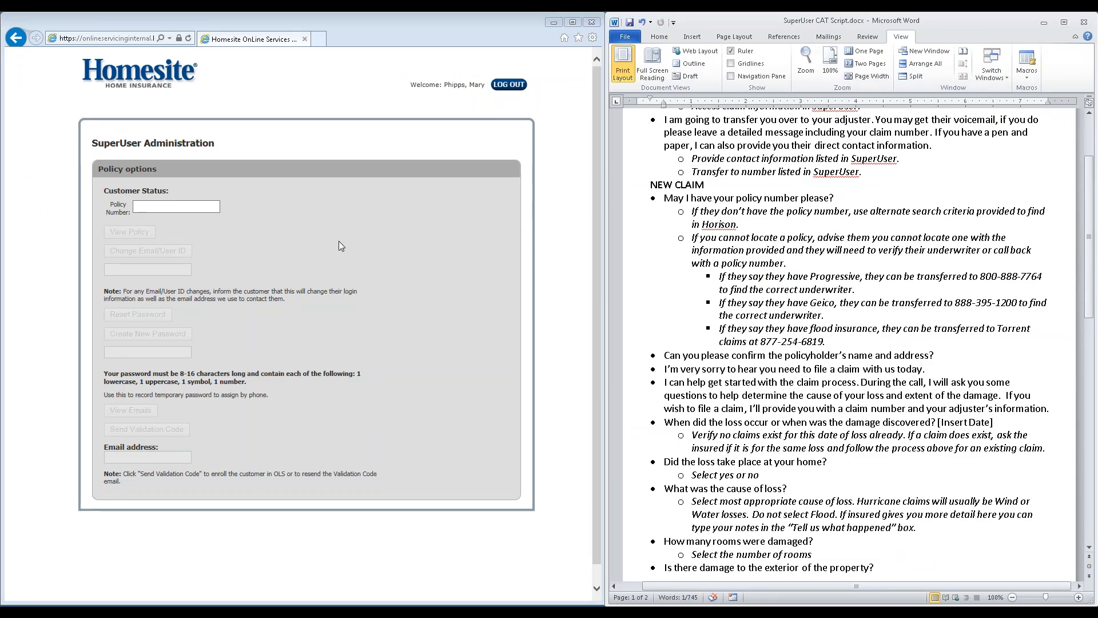